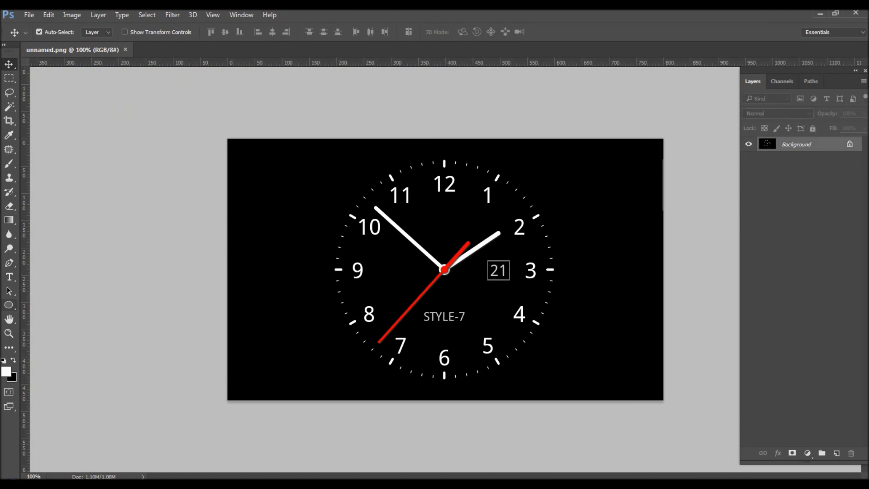
Step: Draw Ellipse 1, a white 410 × 410 px circle, over the reference clock image
{"action": "left_click", "coordinate": [9, 304]}
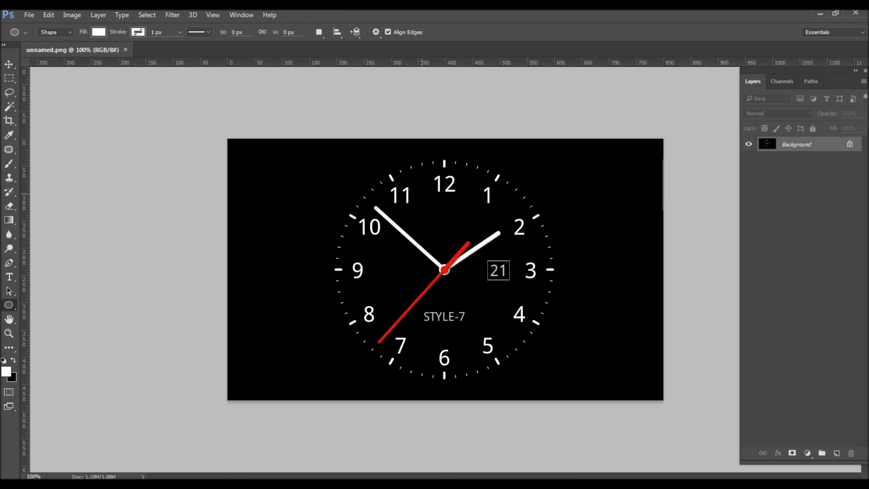
{"action": "left_click", "coordinate": [402, 212]}
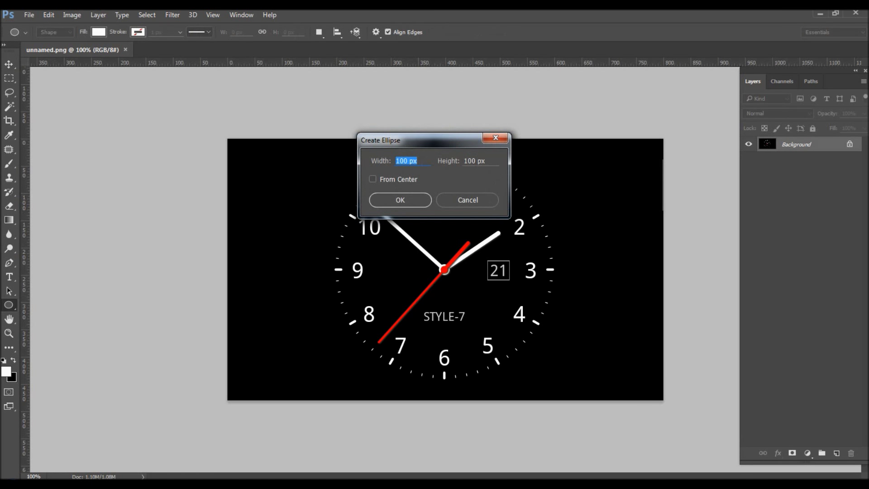
{"action": "key", "text": "Home"}
{"action": "key", "text": "shift+Right"}
{"action": "key", "text": "shift+Right"}
{"action": "key", "text": "shift+Right"}
{"action": "type", "text": "4"}
{"action": "type", "text": "10"}
{"action": "key", "text": "ctrl+a"}
{"action": "type", "text": "1"}
{"action": "key", "text": "BackSpace"}
{"action": "type", "text": "410"}
{"action": "key", "text": "Return"}
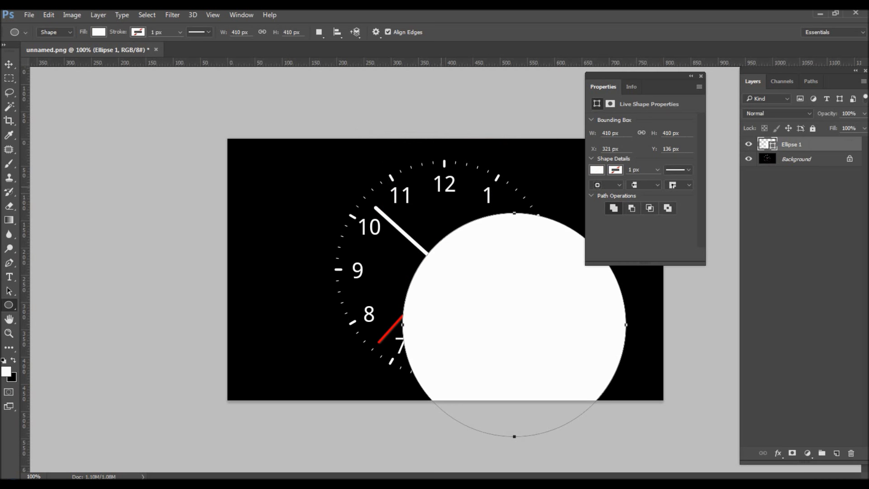
Step: Align the Ellipse 1 circle to the canvas horizontal and vertical centres
{"action": "key", "text": "v"}
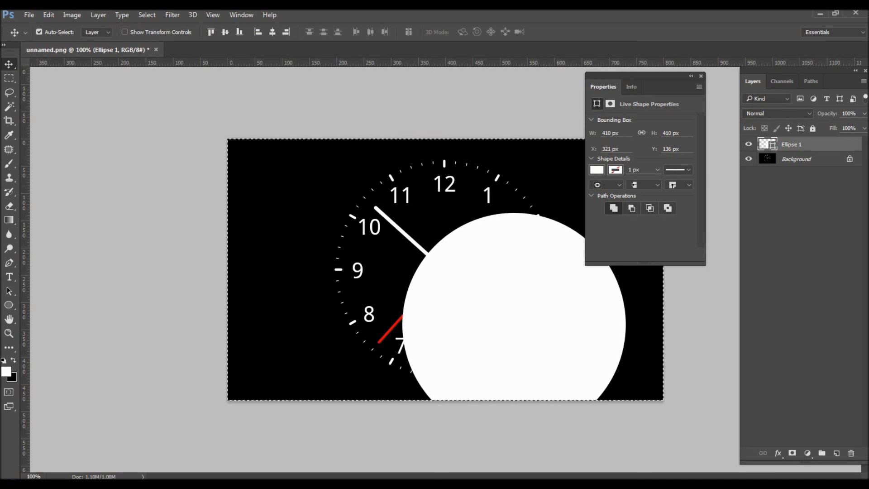
{"action": "left_click", "coordinate": [271, 32]}
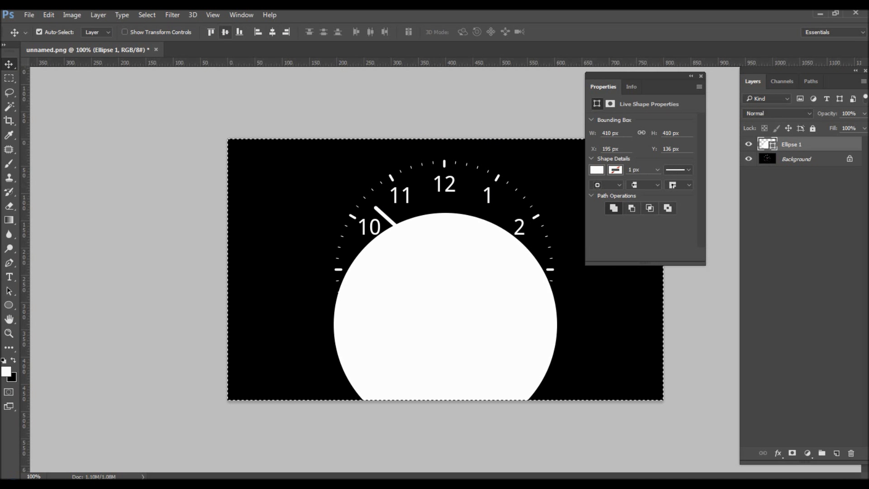
{"action": "left_click", "coordinate": [225, 32]}
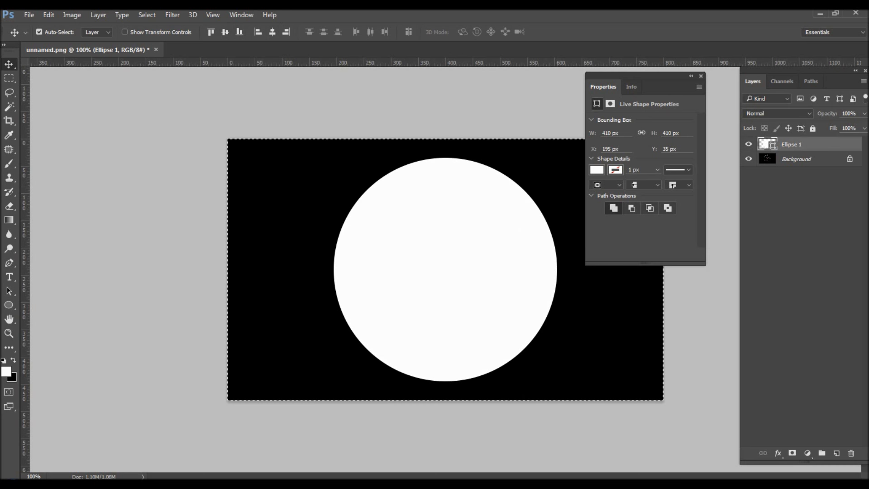
{"action": "left_click", "coordinate": [700, 76]}
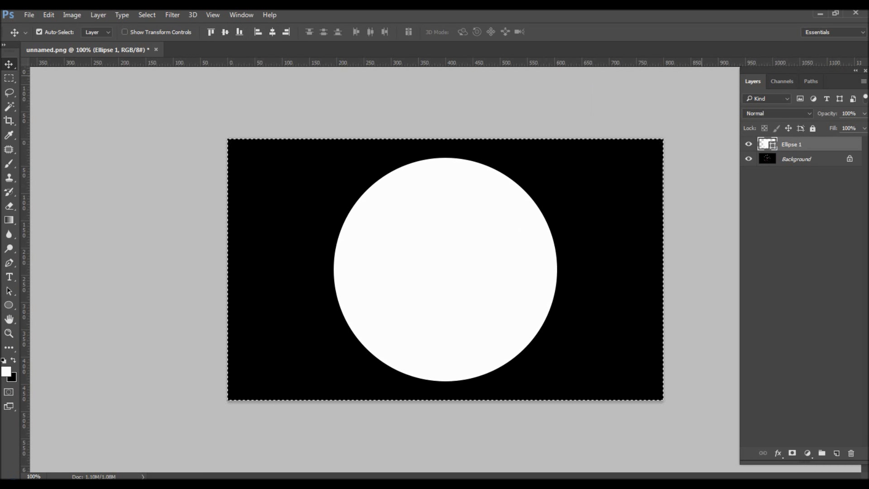
Step: Drop the canvas selection and make Ellipse 1 the active layer again
{"action": "left_click", "coordinate": [39, 31]}
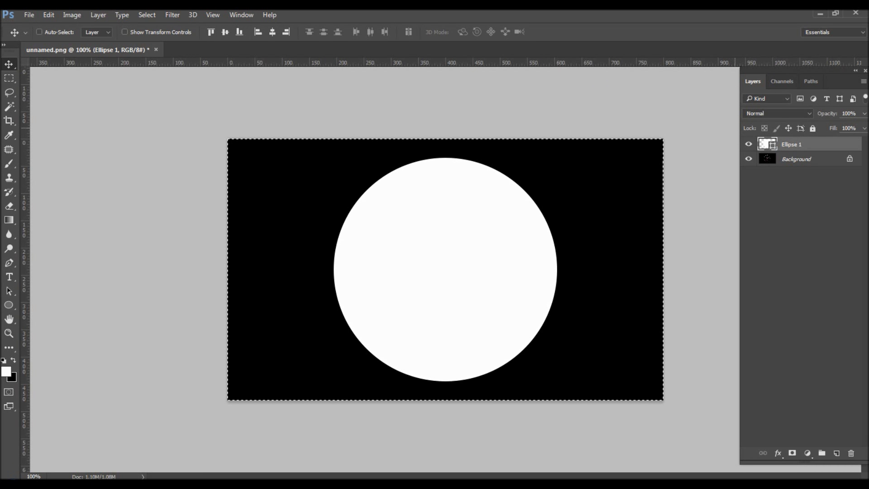
{"action": "key", "text": "ctrl+d"}
{"action": "left_click", "coordinate": [39, 32]}
{"action": "key", "text": "alt+bracketleft"}
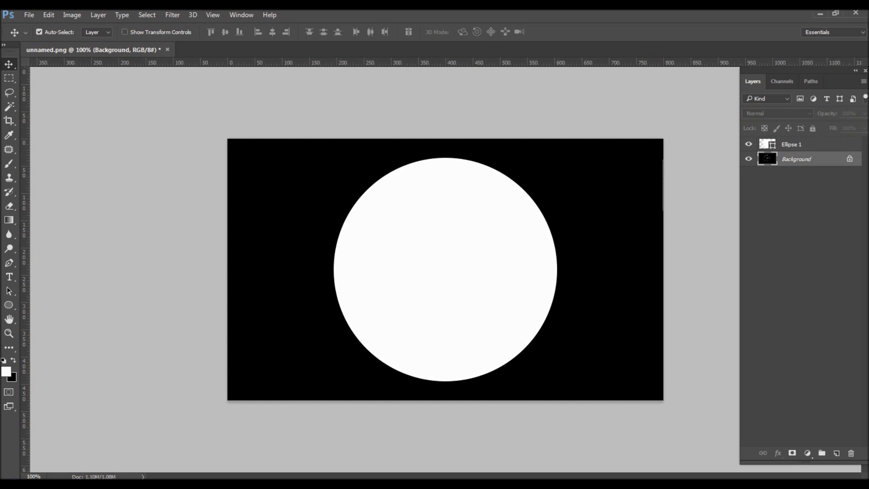
{"action": "key", "text": "alt+bracketright"}
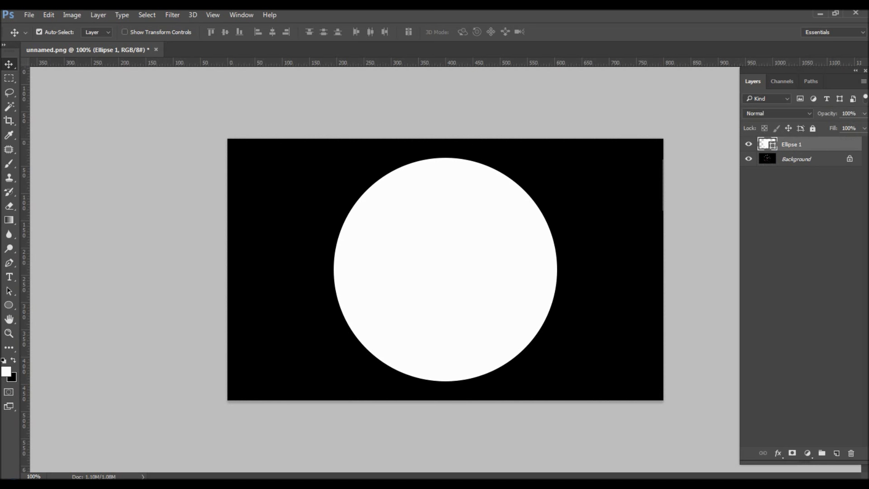
{"action": "left_click", "coordinate": [863, 113]}
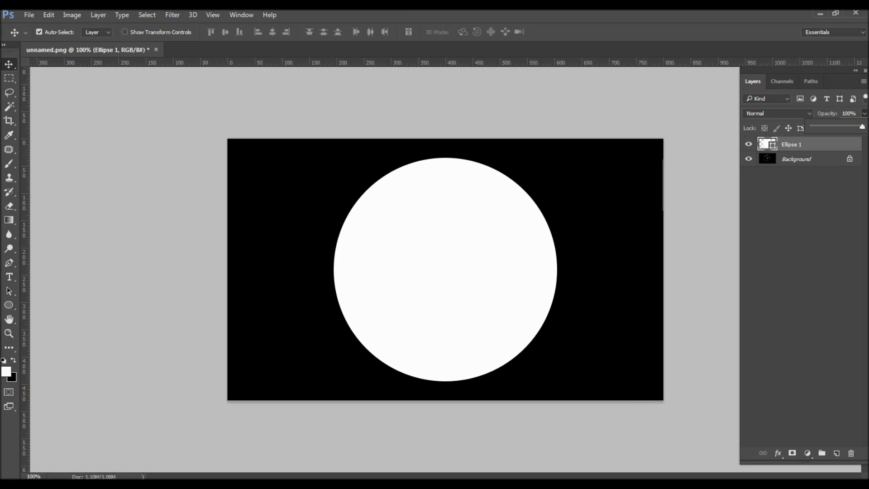
Step: Set Ellipse 1 to 15% opacity with a black 000000 fill
{"action": "left_click_drag", "start_coordinate": [861, 127], "coordinate": [823, 127]}
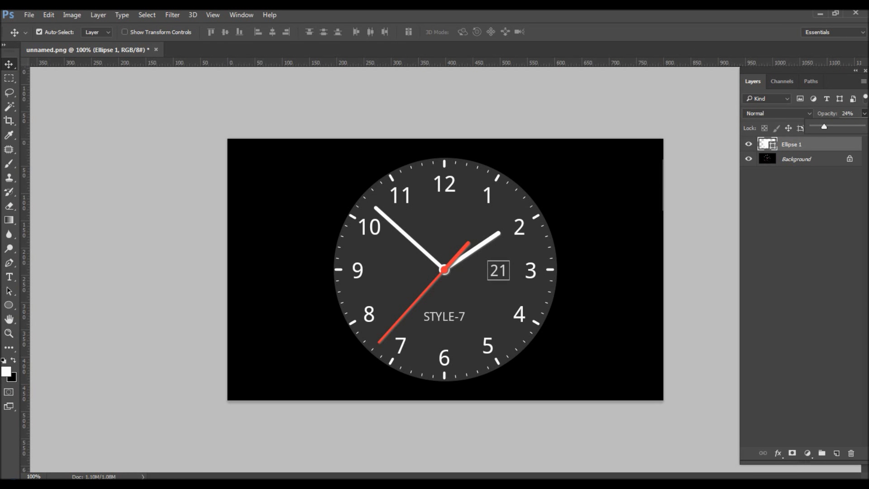
{"action": "left_click_drag", "start_coordinate": [824, 127], "coordinate": [819, 126]}
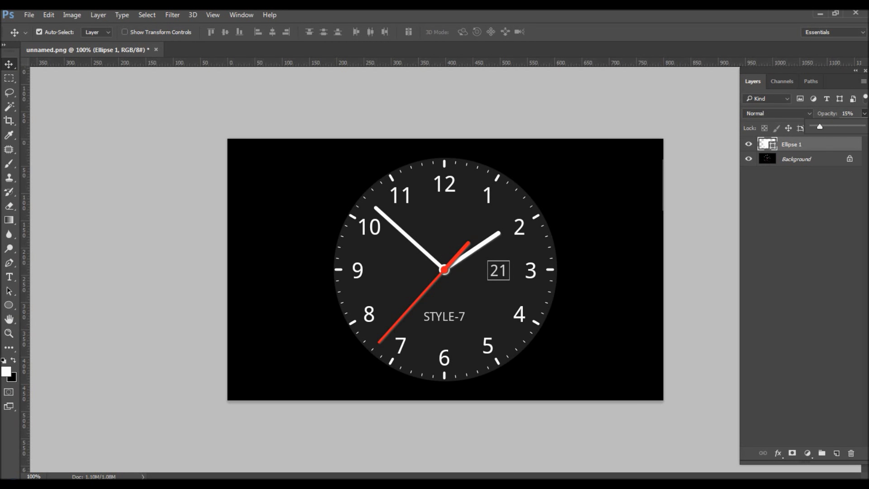
{"action": "double_click", "coordinate": [765, 144]}
{"action": "type", "text": "000000"}
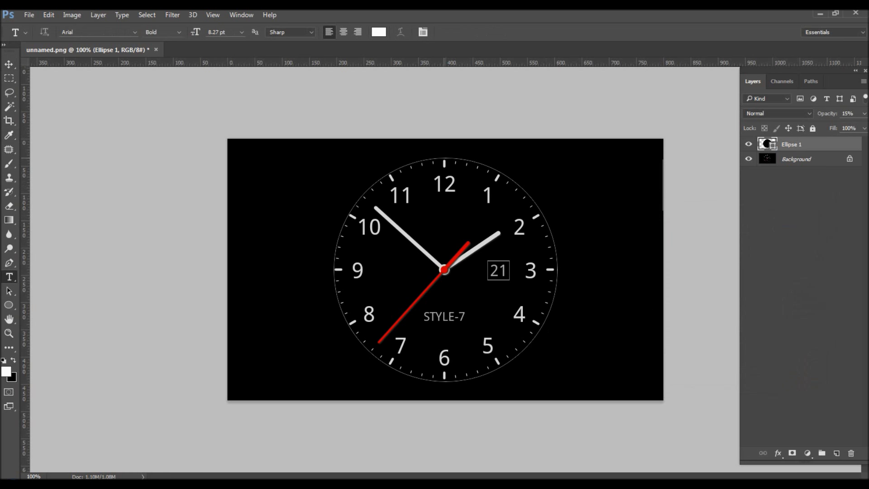
Step: Start type on the circle's outline, first trying the Coda font at 16 pt
{"action": "left_click", "coordinate": [444, 157]}
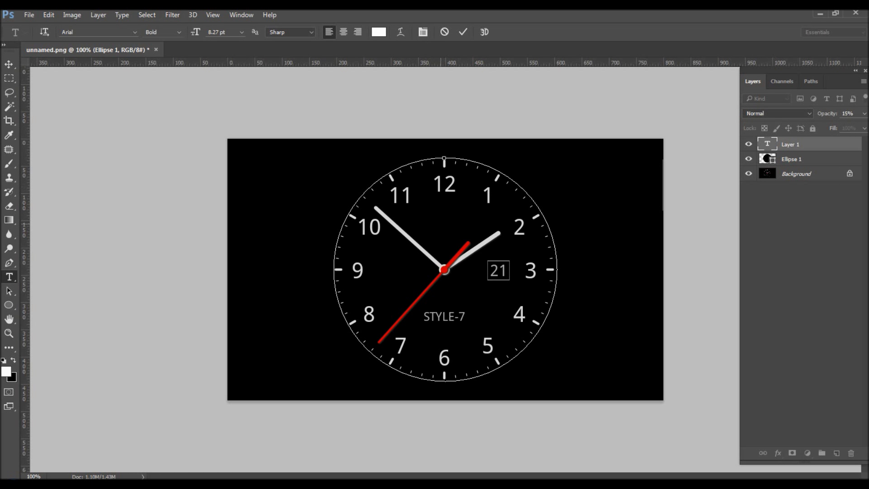
{"action": "left_click", "coordinate": [134, 32]}
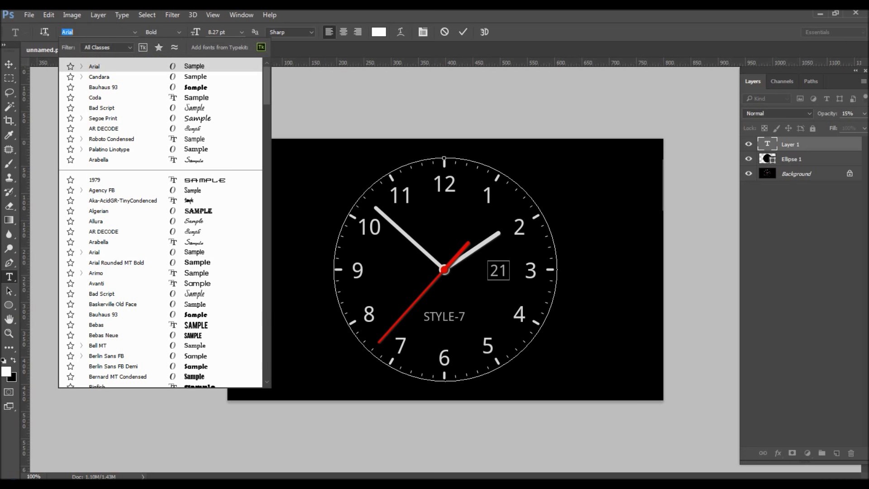
{"action": "key", "text": "Down"}
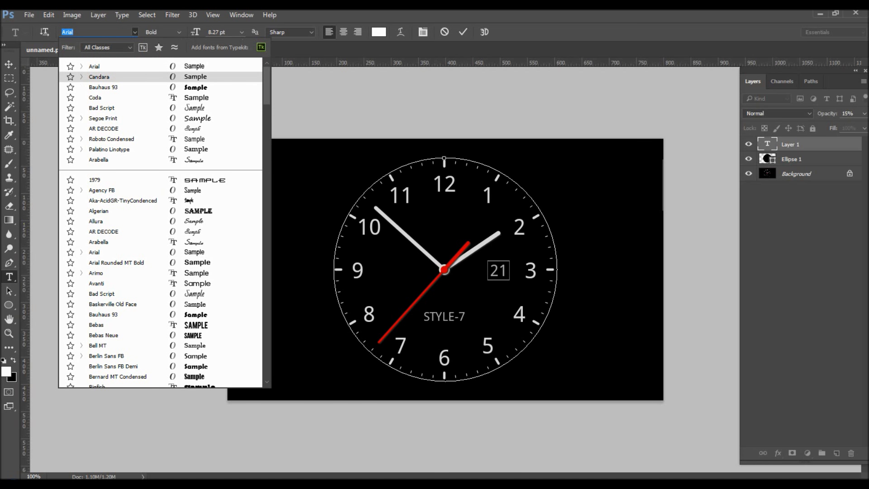
{"action": "key", "text": "Down"}
{"action": "key", "text": "Down"}
{"action": "key", "text": "Return"}
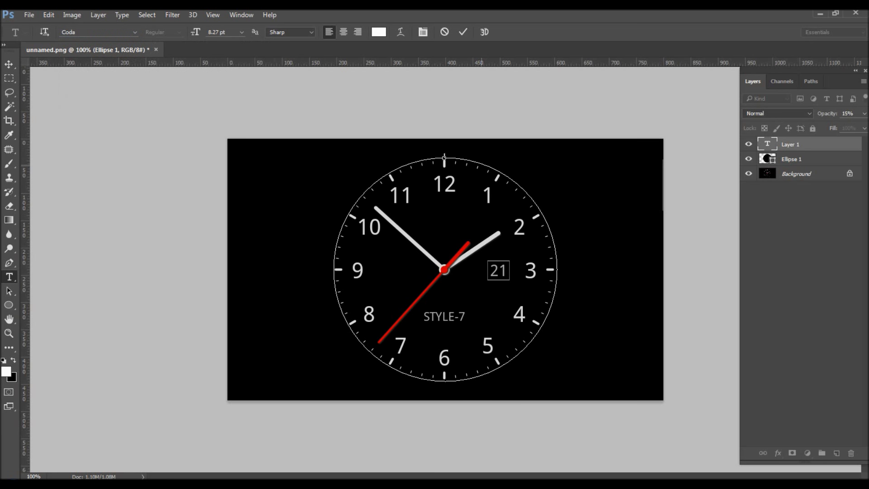
{"action": "key", "text": "Tab"}
{"action": "type", "text": "16"}
{"action": "left_click", "coordinate": [444, 157]}
Step: Set the path text to Candara Bold at 16 pt
{"action": "key", "text": "Tab"}
{"action": "type", "text": "16"}
{"action": "key", "text": "shift+Tab"}
{"action": "key", "text": "shift+Tab"}
{"action": "key", "text": "Down"}
{"action": "key", "text": "Down"}
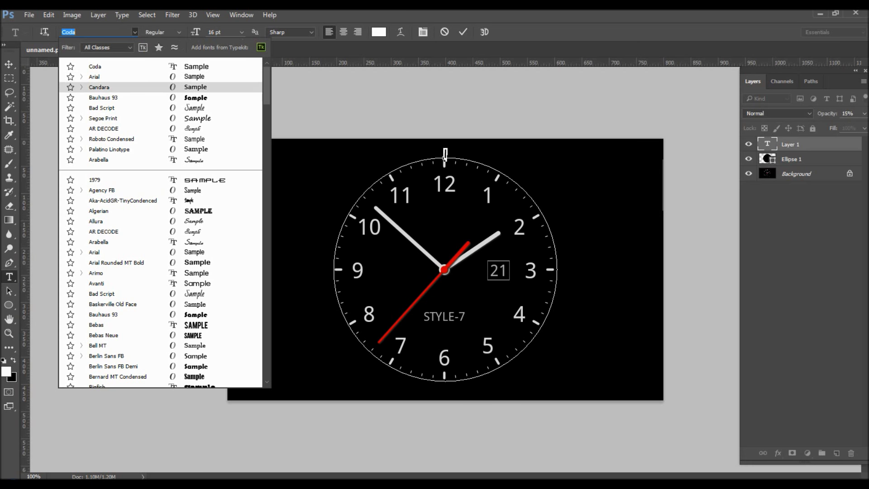
{"action": "key", "text": "Return"}
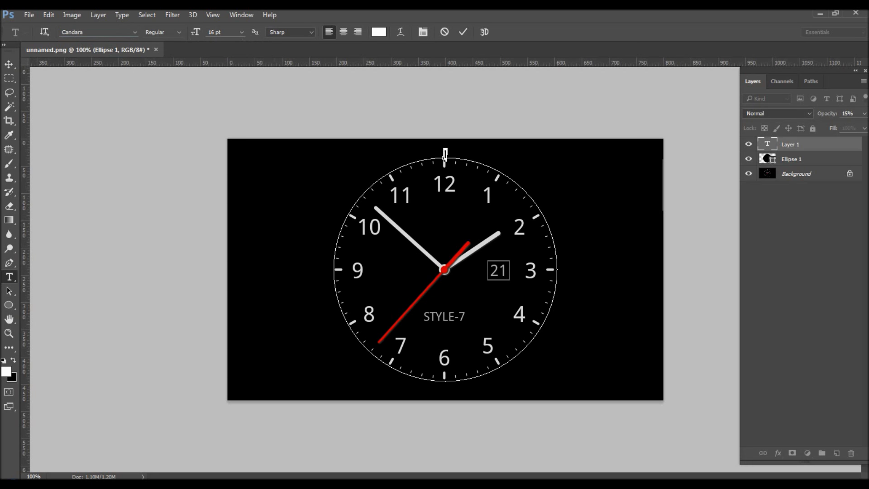
{"action": "key", "text": "Tab"}
{"action": "key", "text": "Down"}
{"action": "key", "text": "Down"}
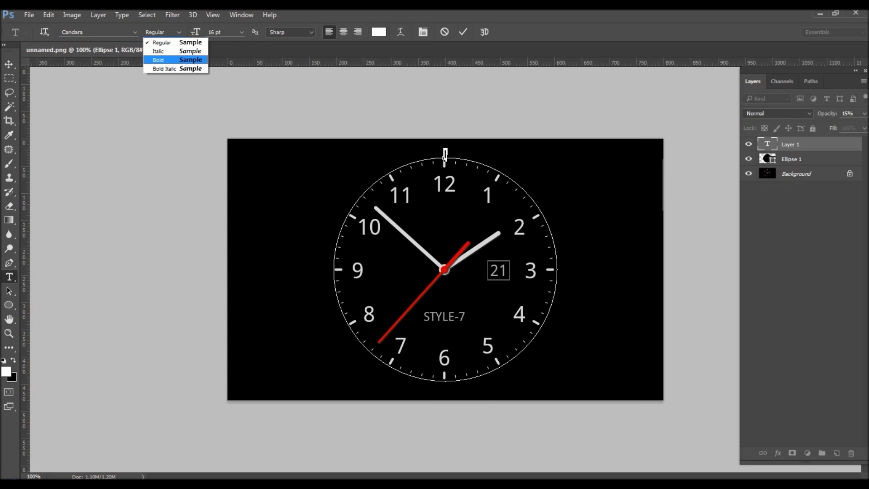
{"action": "key", "text": "Return"}
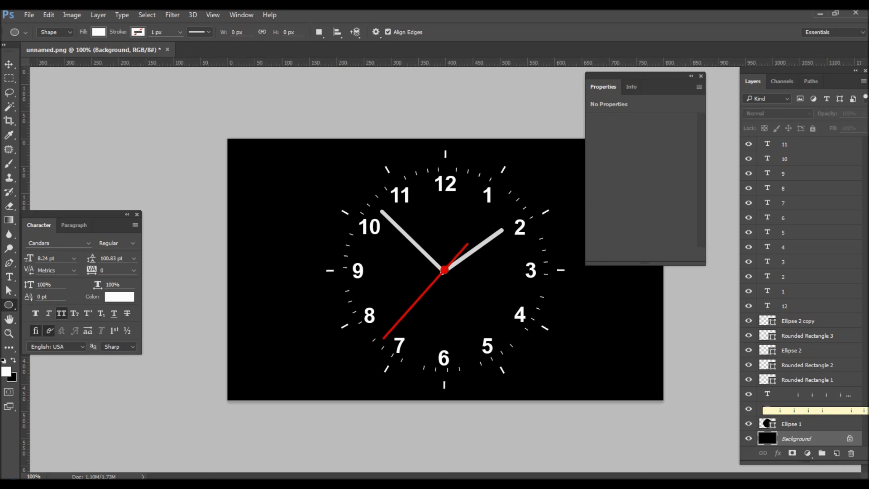
Step: Scale the tick-mark text ring up to about 112% around the dial's edge
{"action": "left_click", "coordinate": [810, 394]}
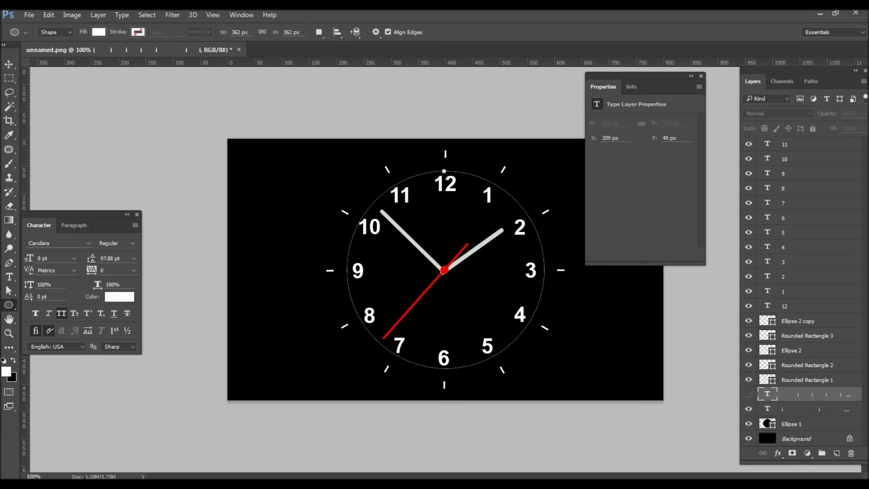
{"action": "key", "text": "ctrl+t"}
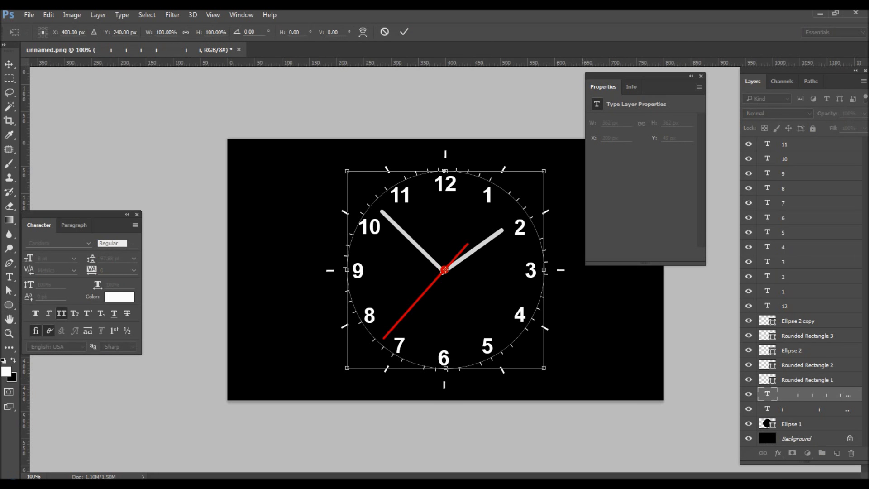
{"action": "left_click_drag", "start_coordinate": [544, 367], "coordinate": [555, 379]}
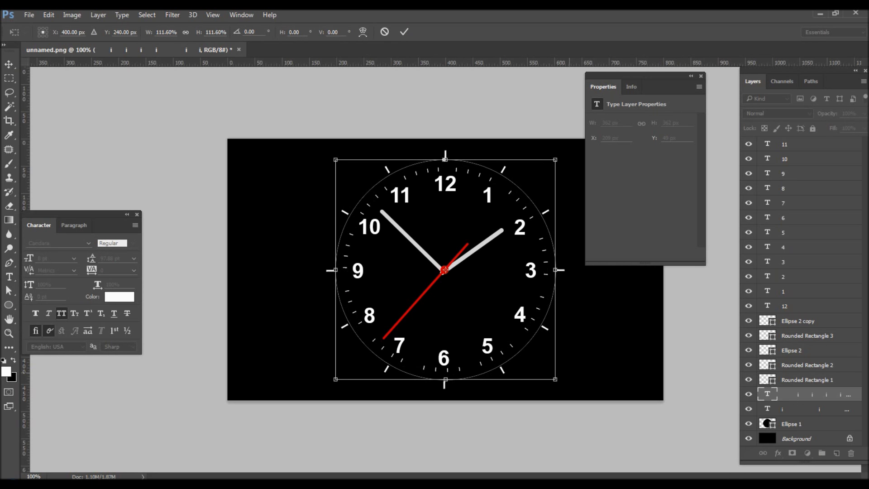
{"action": "key", "text": "Return"}
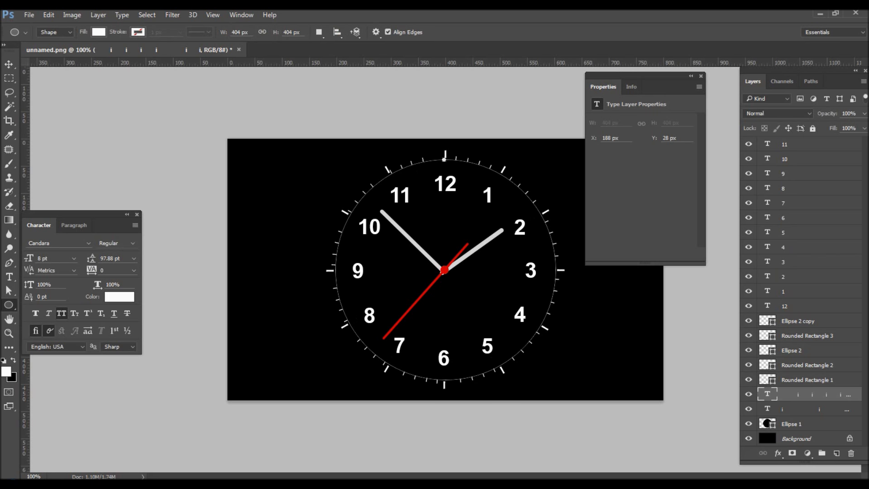
Step: Scale numeral layers 1–12 together to about 105%
{"action": "left_click", "coordinate": [797, 306]}
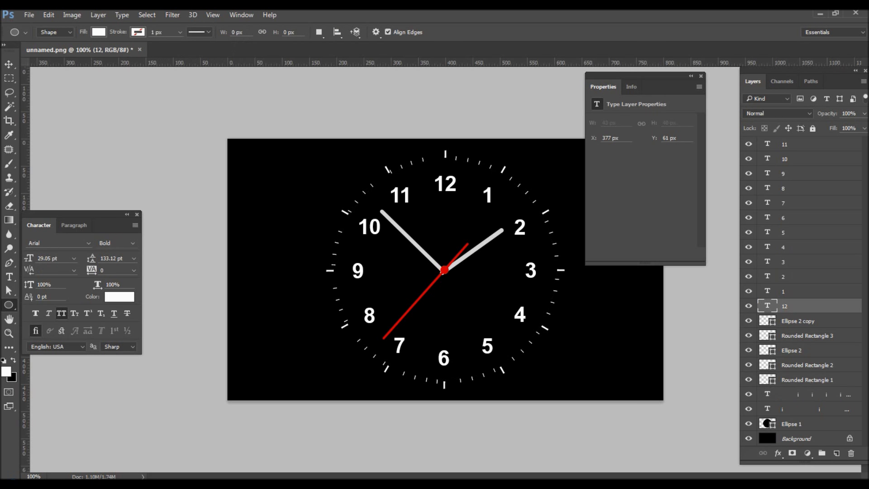
{"action": "left_click", "coordinate": [796, 144], "text": "shift"}
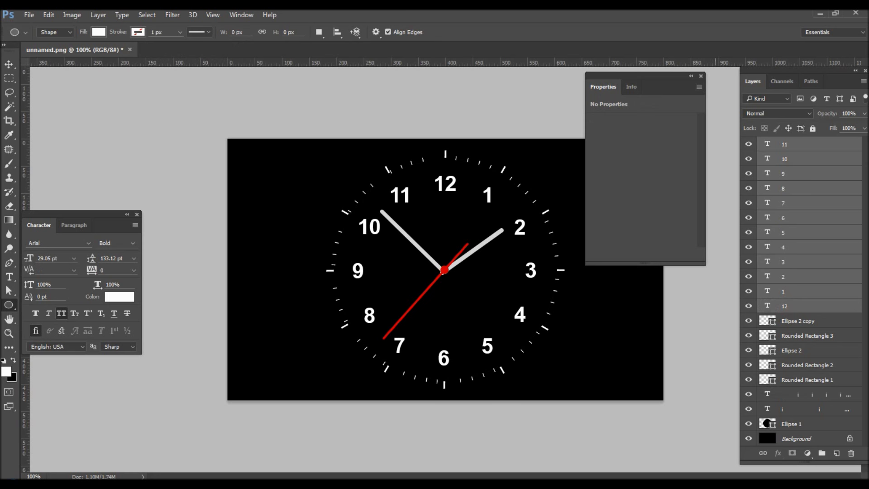
{"action": "key", "text": "ctrl+t"}
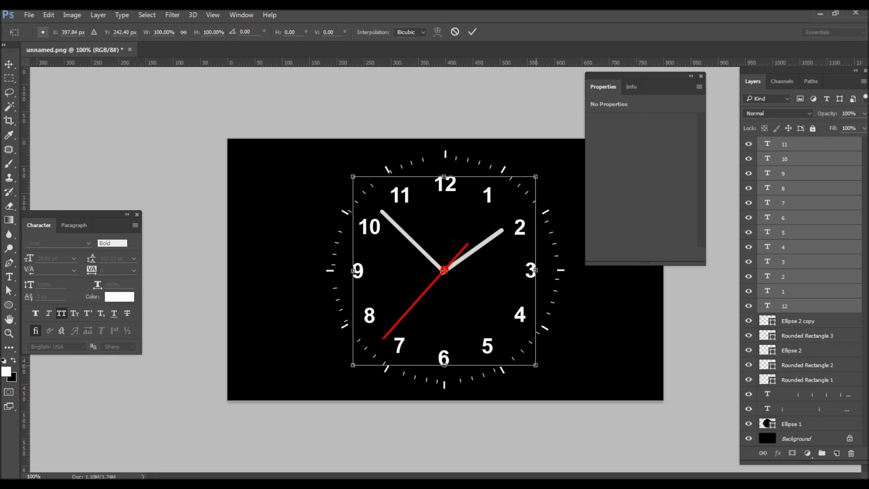
{"action": "left_click_drag", "start_coordinate": [536, 365], "coordinate": [539, 370]}
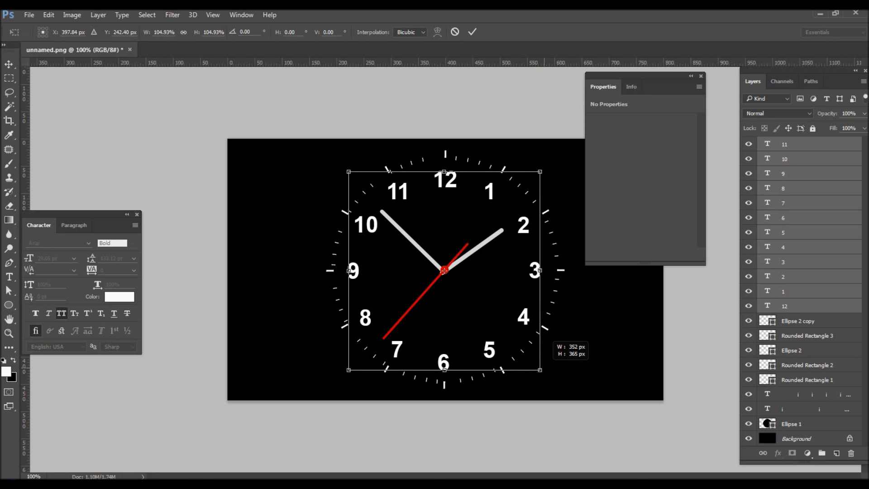
{"action": "key", "text": "Return"}
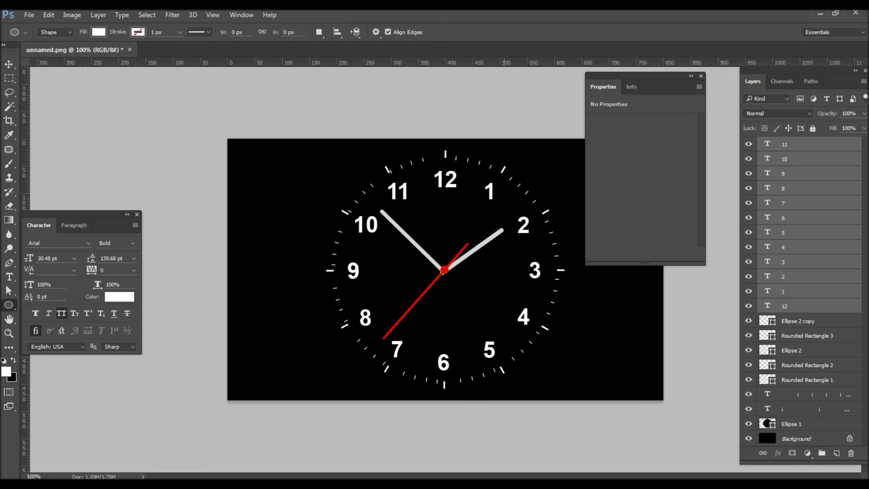
{"action": "left_click", "coordinate": [806, 335]}
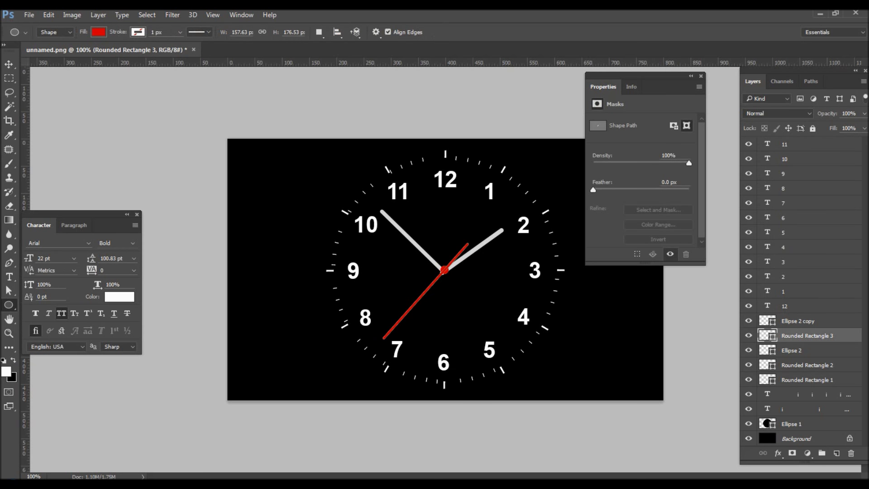
Step: Shrink the hand layers and red centre dot to about 96%
{"action": "left_click", "coordinate": [797, 321]}
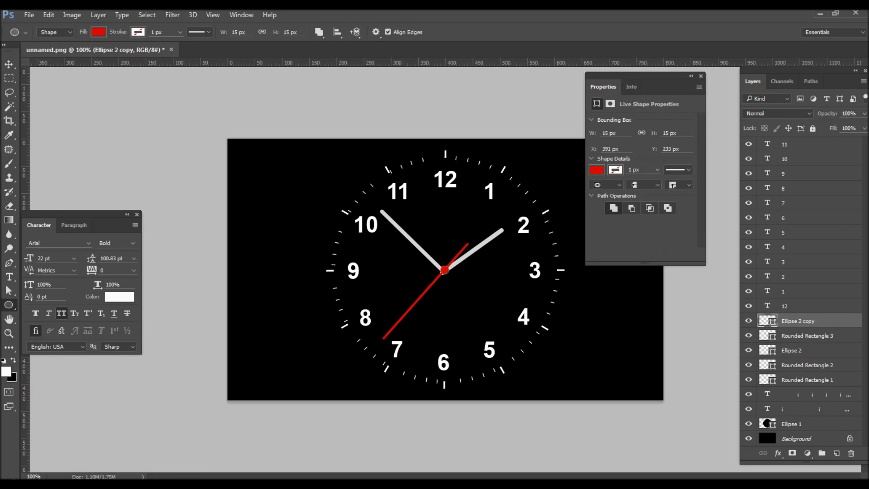
{"action": "left_click", "coordinate": [807, 380], "text": "shift"}
{"action": "key", "text": "ctrl+t"}
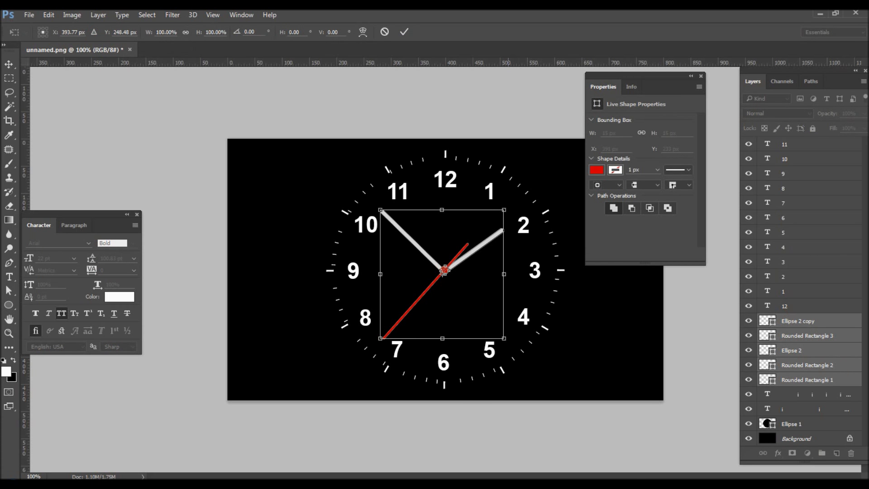
{"action": "left_click_drag", "start_coordinate": [504, 338], "coordinate": [501, 336]}
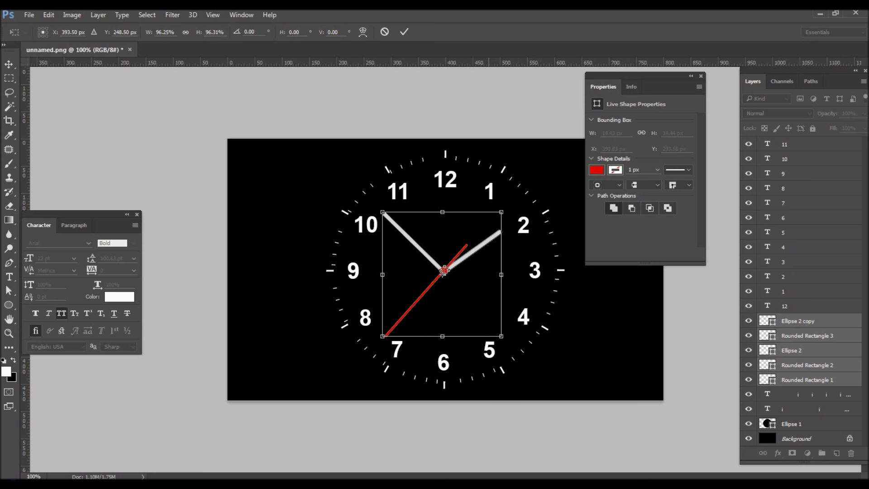
{"action": "key", "text": "Return"}
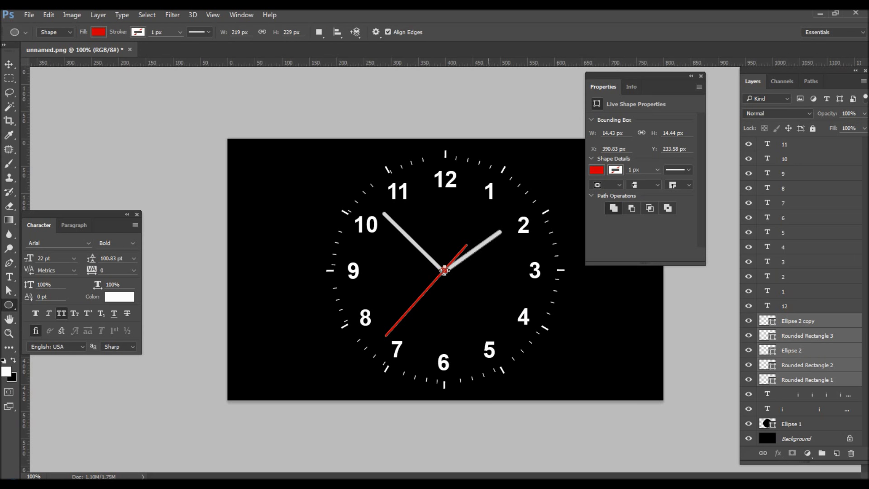
Step: Group the hands as Group 1 and centre the group on the canvas
{"action": "key", "text": "ctrl+g"}
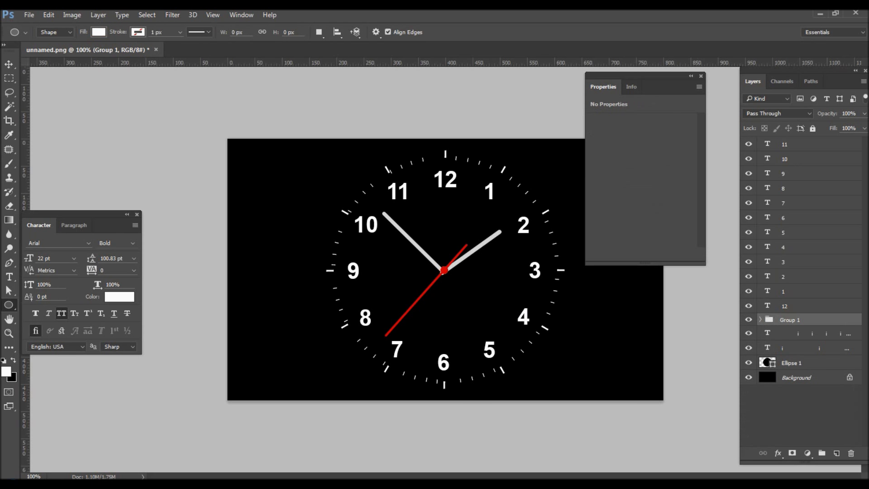
{"action": "key", "text": "v"}
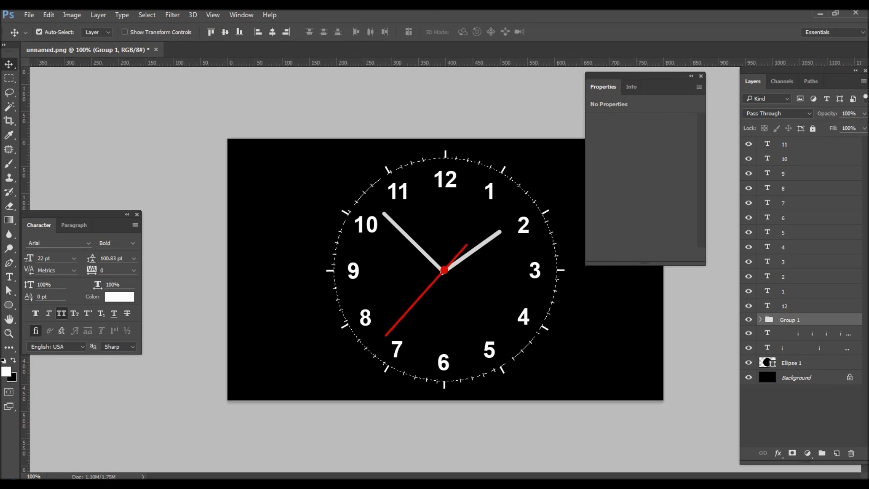
{"action": "left_click", "coordinate": [272, 32]}
{"action": "left_click", "coordinate": [225, 32]}
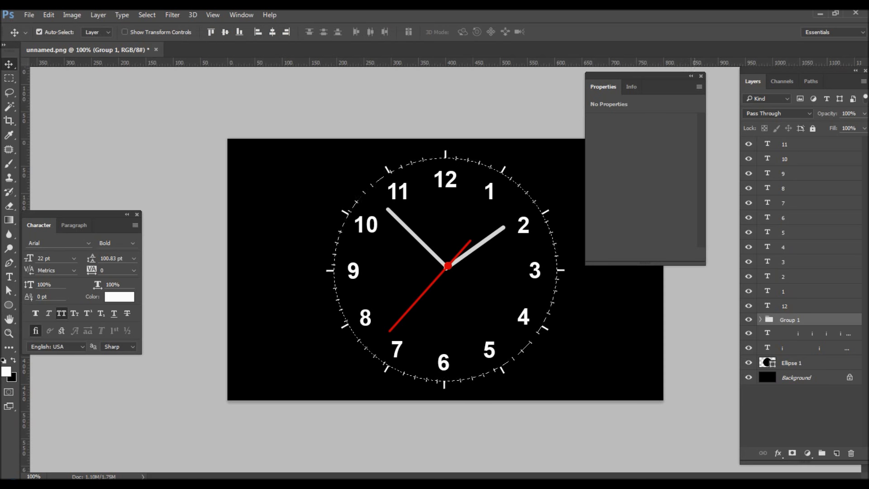
{"action": "left_click", "coordinate": [796, 305]}
{"action": "left_click", "coordinate": [796, 144], "text": "shift"}
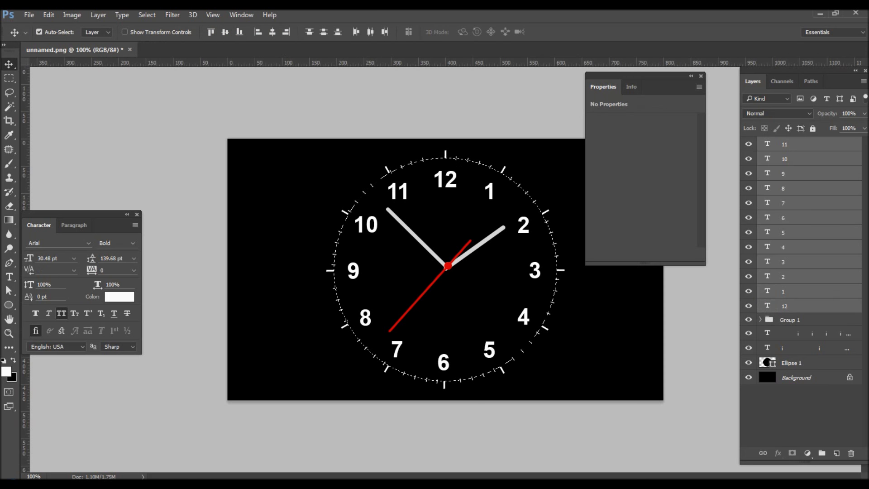
Step: Group the numerals as Group 2 and centre them on the canvas
{"action": "key", "text": "ctrl+g"}
{"action": "left_click", "coordinate": [39, 31]}
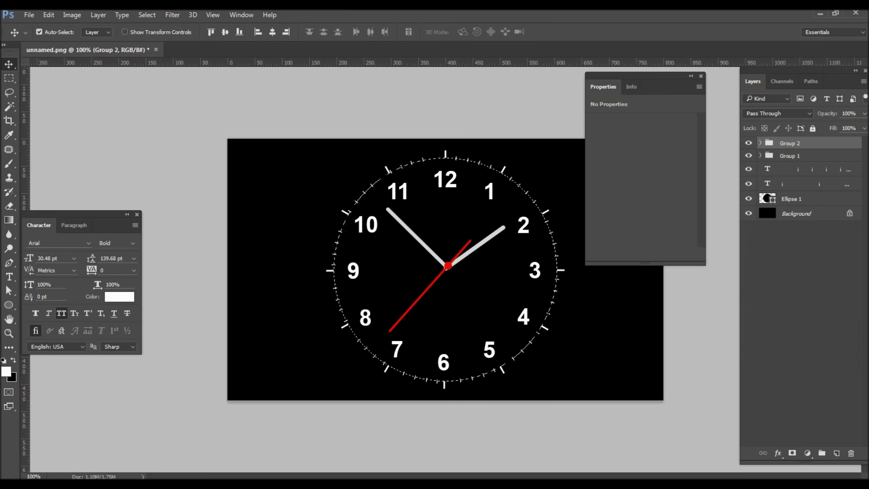
{"action": "left_click", "coordinate": [272, 31]}
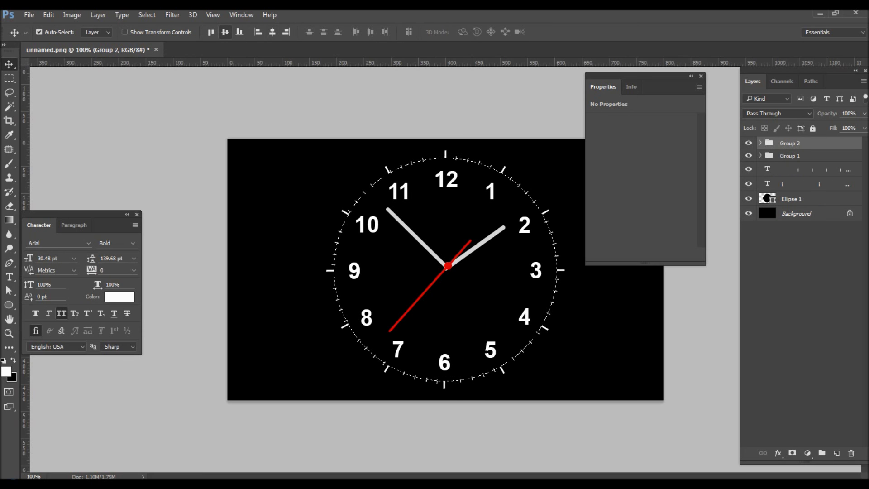
{"action": "left_click", "coordinate": [225, 32]}
{"action": "left_click", "coordinate": [38, 32]}
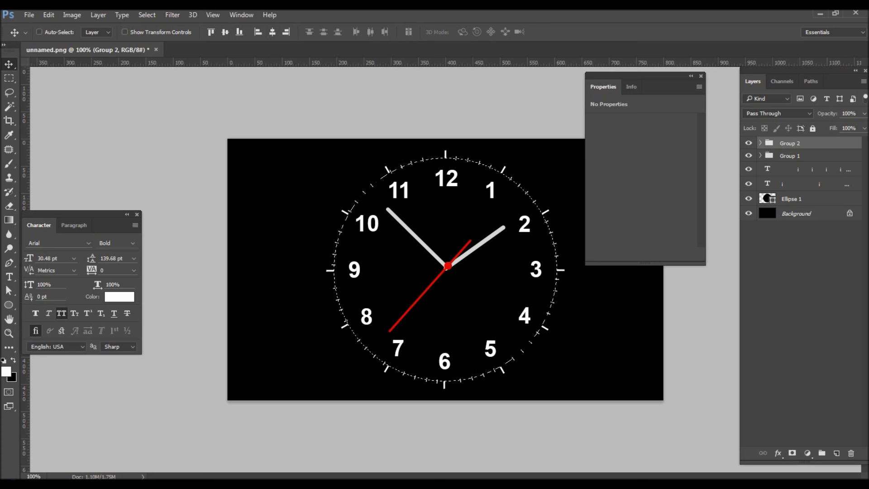
Step: Centre both tick-mark rings horizontally and nudge the red centre dot down
{"action": "left_click", "coordinate": [805, 169]}
{"action": "left_click", "coordinate": [39, 31]}
{"action": "left_click", "coordinate": [272, 31]}
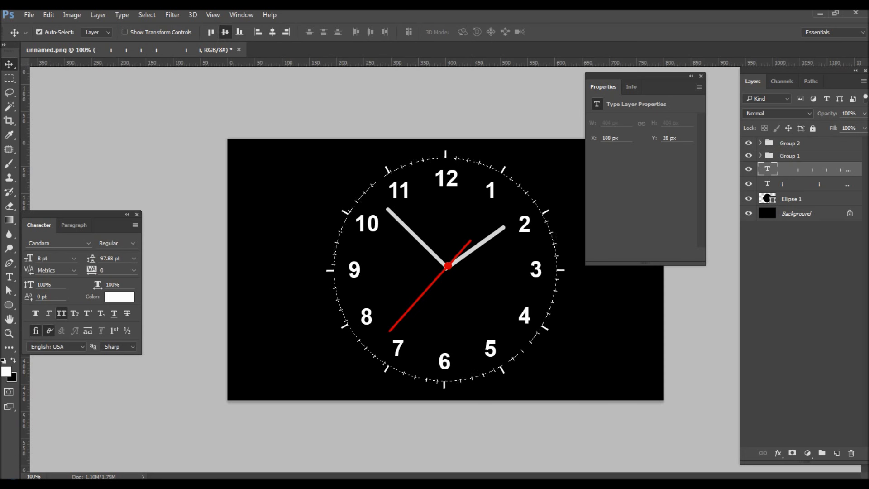
{"action": "key", "text": "alt+bracketleft"}
{"action": "left_click", "coordinate": [272, 32]}
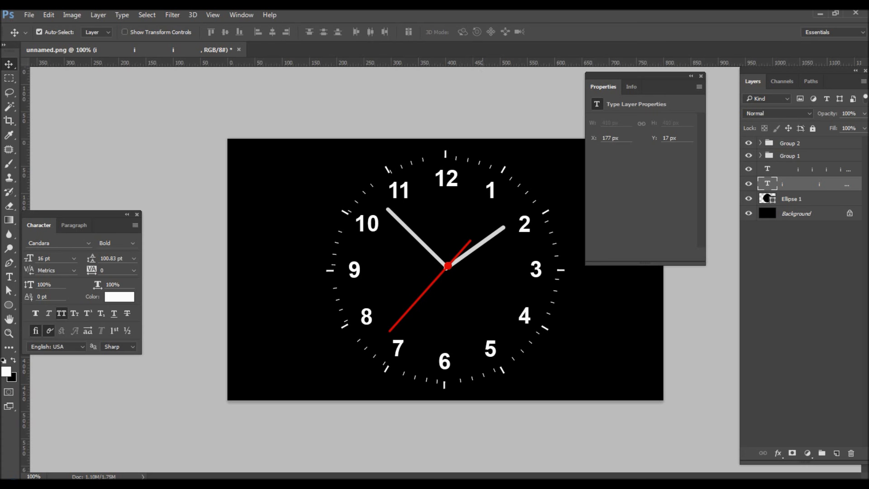
{"action": "left_click", "coordinate": [450, 265]}
{"action": "key", "text": "Down"}
{"action": "key", "text": "Down"}
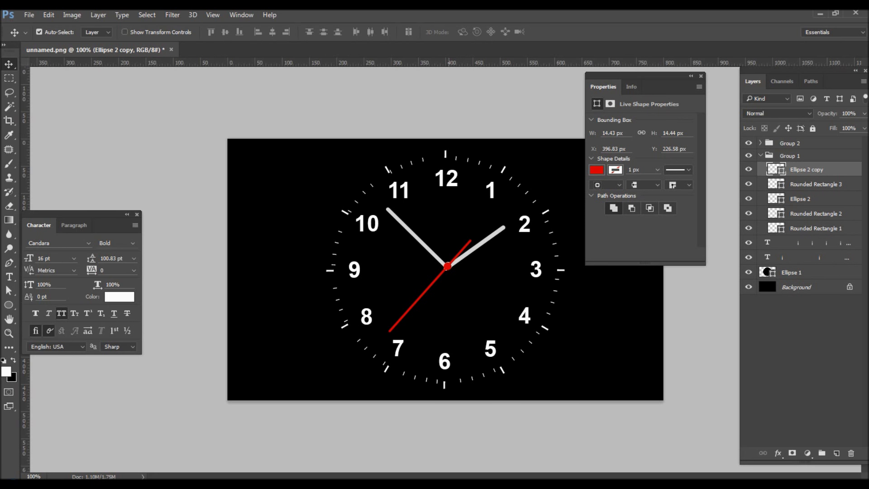
Step: Enlarge the red centre dot to 19 px
{"action": "key", "text": "ctrl"}
{"action": "key", "text": "ctrl+t"}
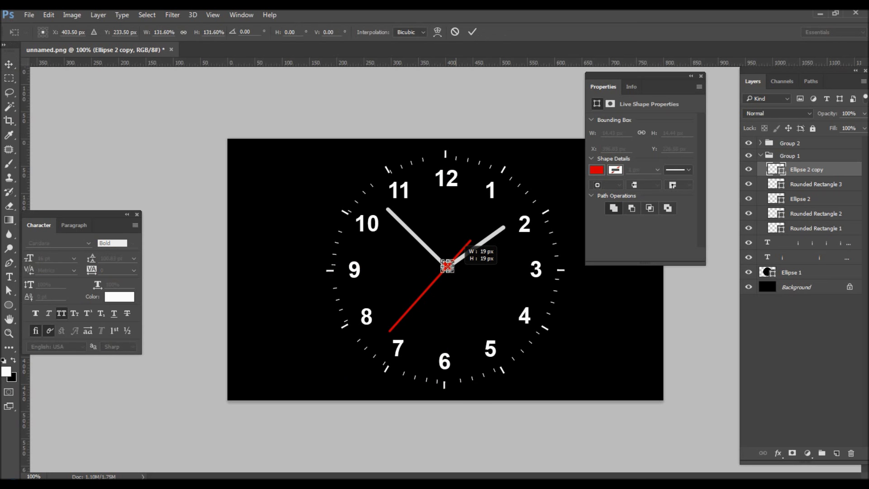
{"action": "key", "text": "Return"}
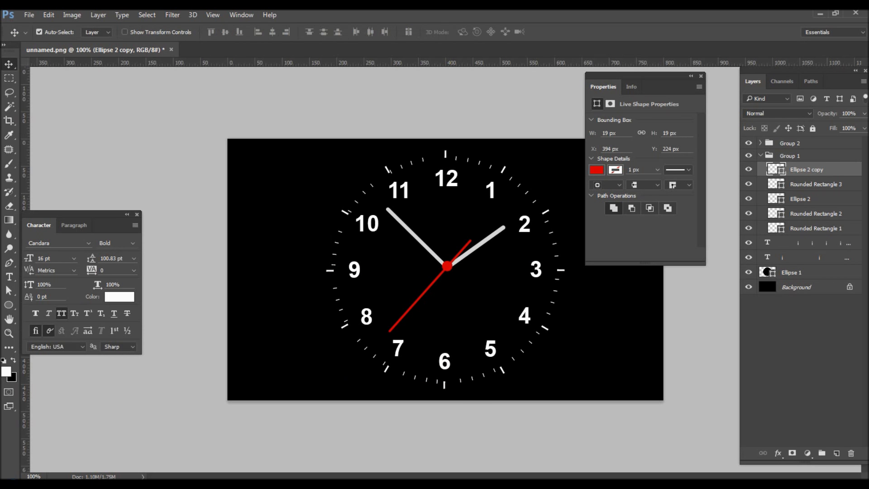
Step: Enlarge the grey Ellipse 2 disc to 22 px and close the Properties panel
{"action": "left_click", "coordinate": [799, 199]}
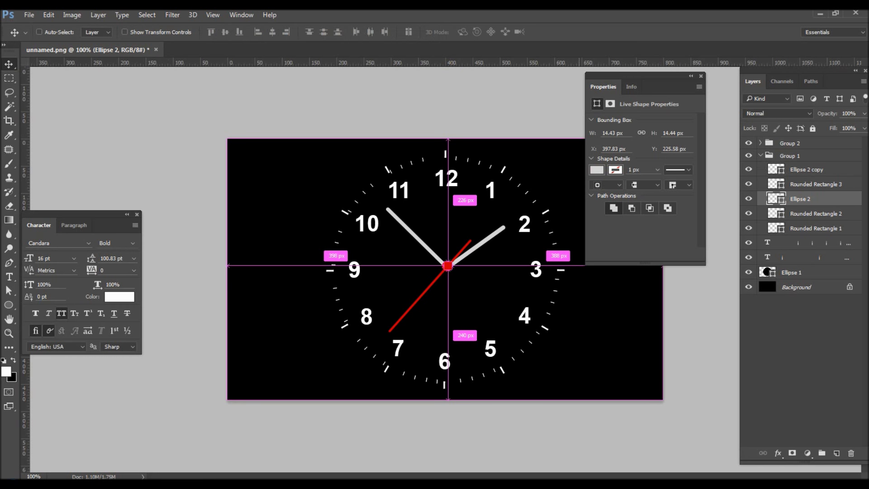
{"action": "key", "text": "ctrl+t"}
{"action": "left_click_drag", "start_coordinate": [452, 262], "coordinate": [455, 259]}
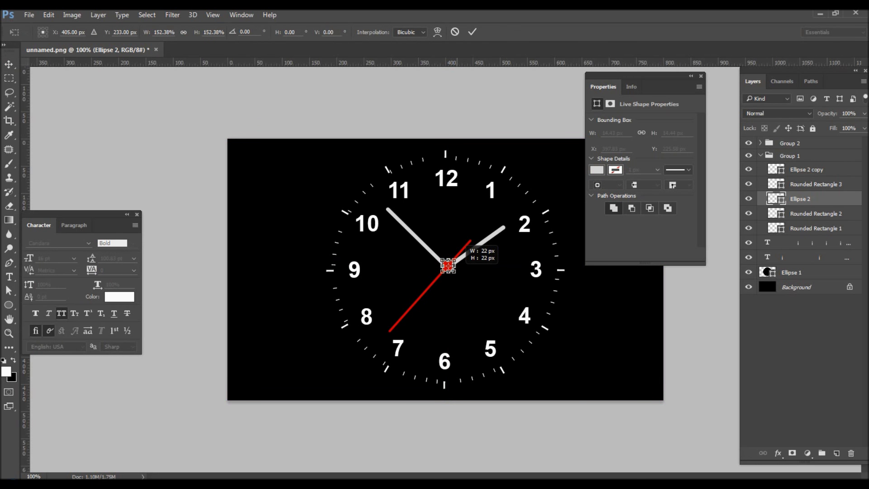
{"action": "key", "text": "Return"}
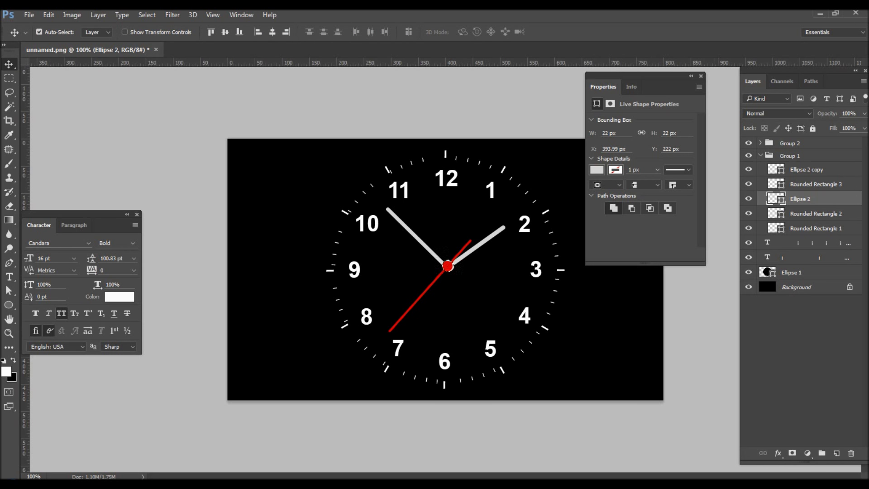
{"action": "left_click", "coordinate": [448, 265]}
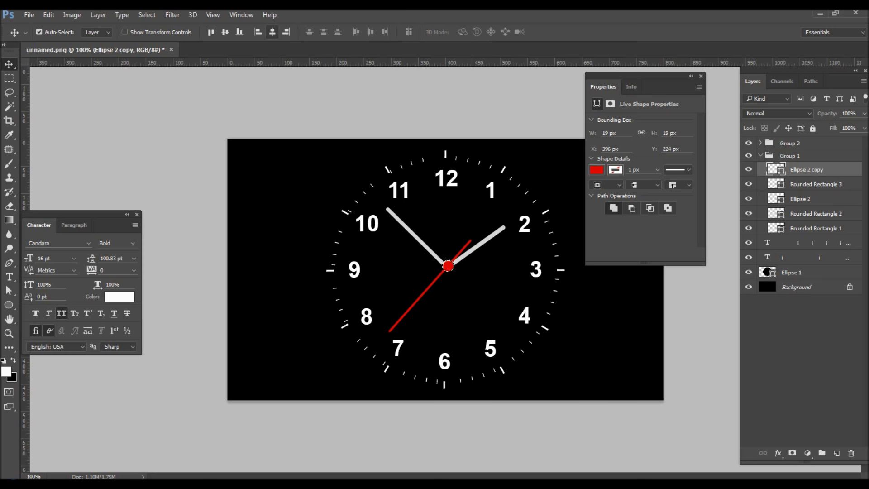
{"action": "key", "text": "ctrl"}
{"action": "left_click", "coordinate": [701, 76]}
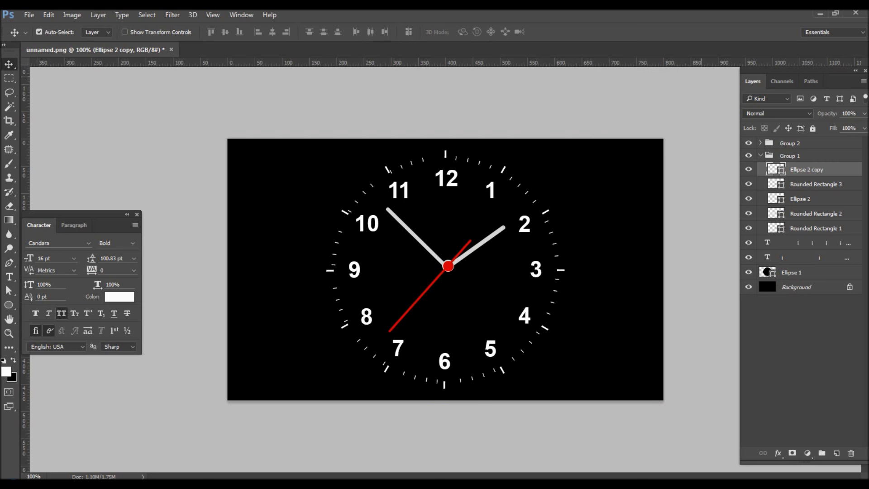
{"action": "key", "text": "ctrl+shift+s"}
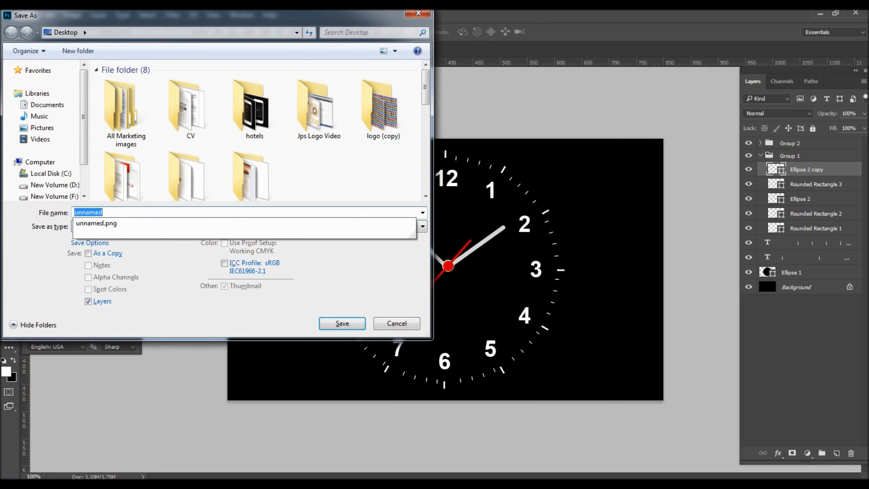
{"action": "key", "text": "Return"}
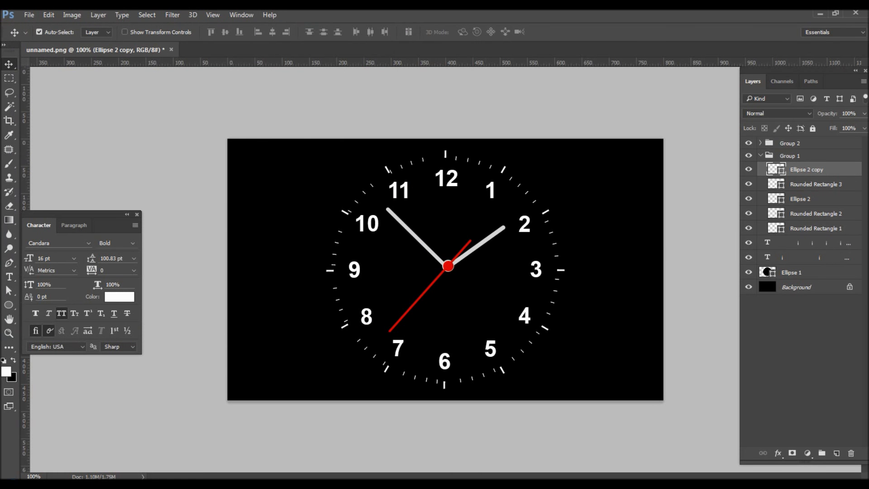
{"action": "key", "text": "alt+bracketleft"}
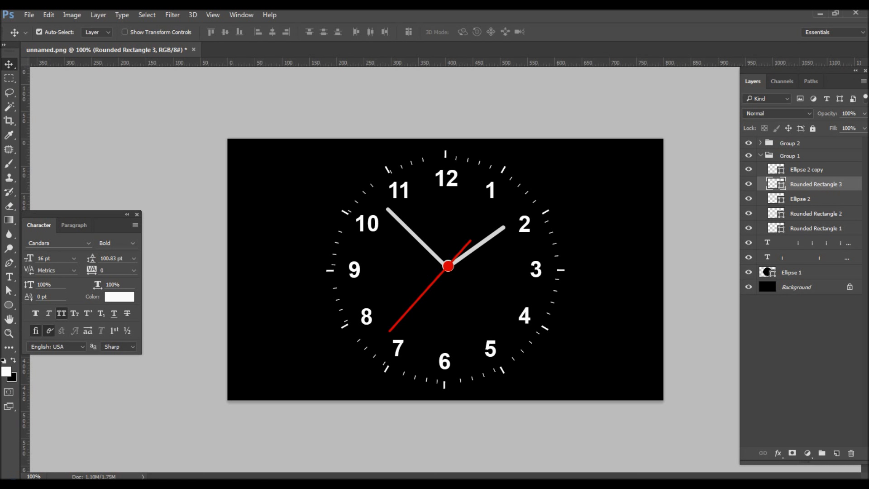
Step: Draw a small rectangle date box just left of the 3
{"action": "left_click", "coordinate": [9, 305]}
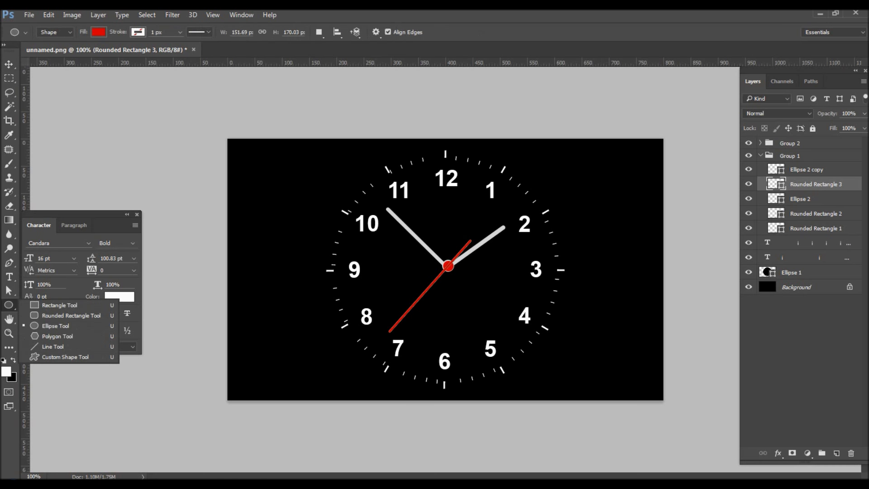
{"action": "left_click", "coordinate": [58, 305]}
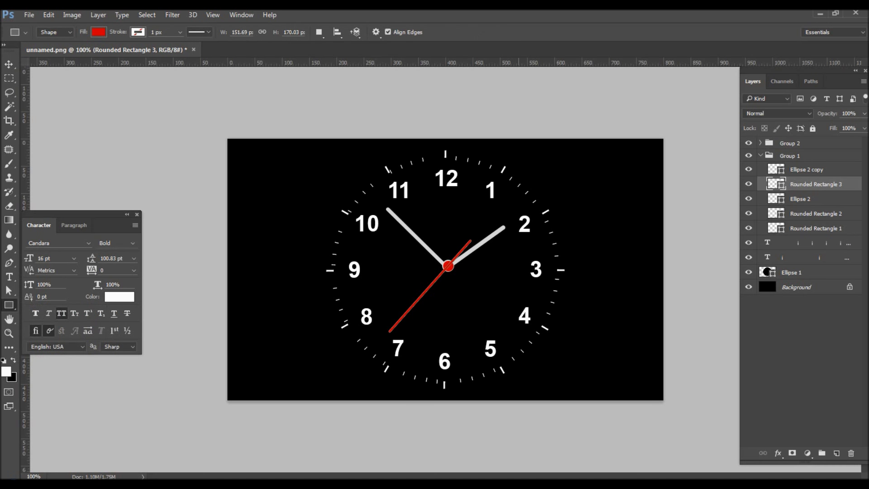
{"action": "left_click_drag", "start_coordinate": [488, 253], "coordinate": [515, 270]}
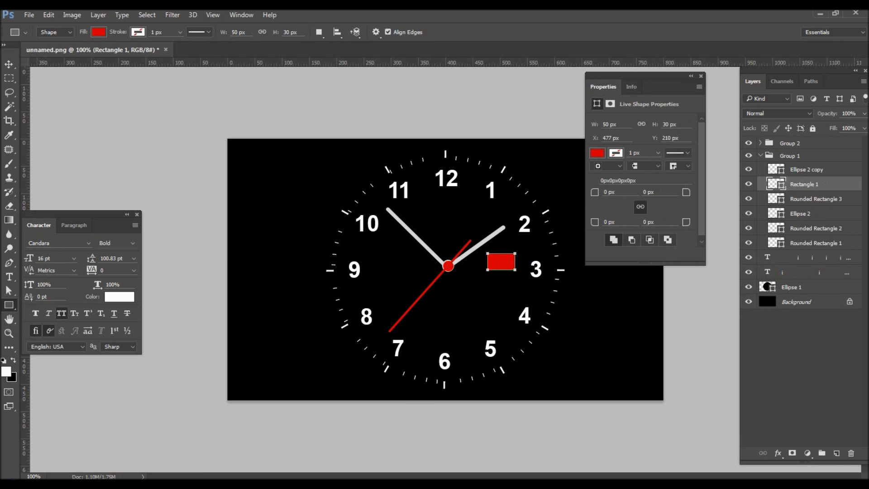
{"action": "left_click", "coordinate": [597, 152]}
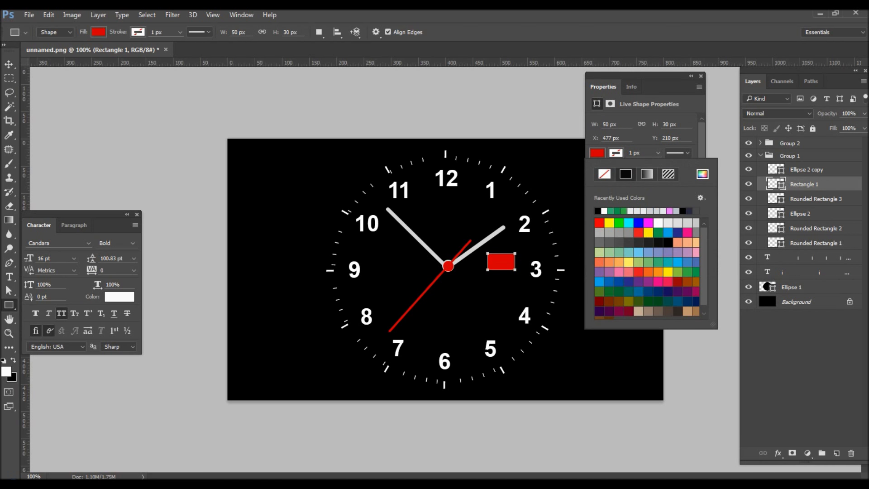
{"action": "key", "text": "Escape"}
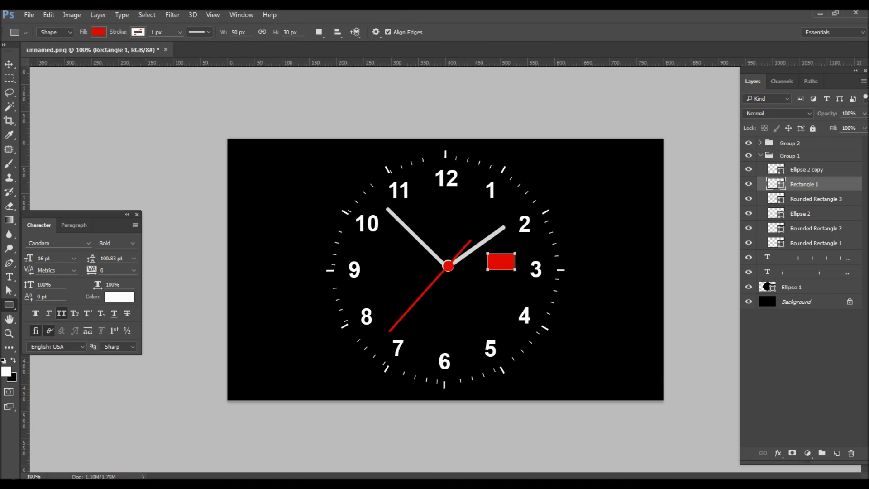
Step: Change Rectangle 1's fill from red to light grey d9d9d9
{"action": "double_click", "coordinate": [775, 184]}
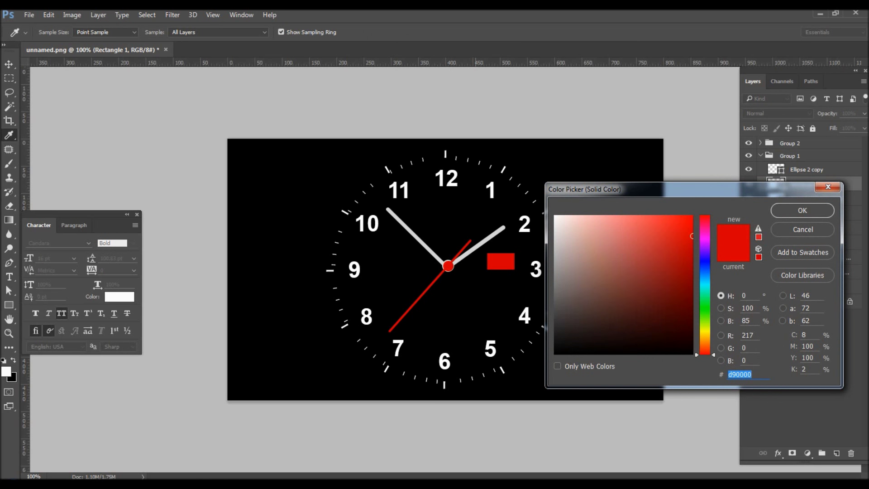
{"action": "type", "text": "d9d9d9"}
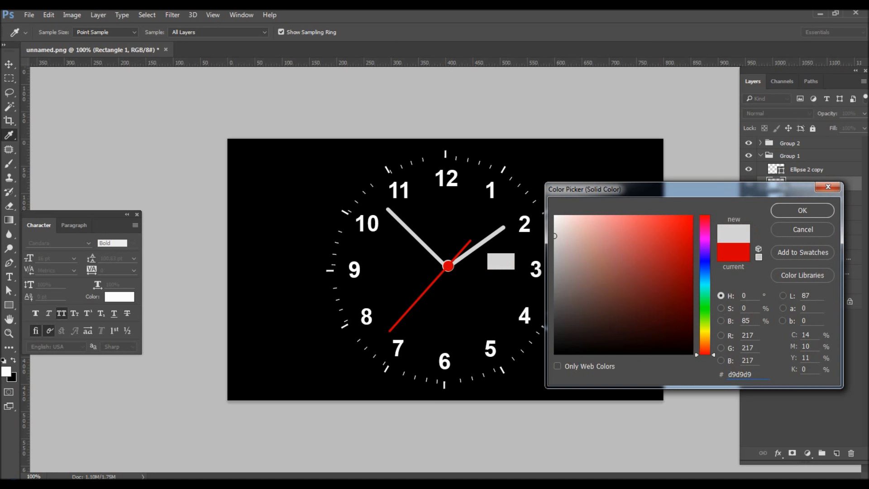
{"action": "left_click", "coordinate": [802, 210]}
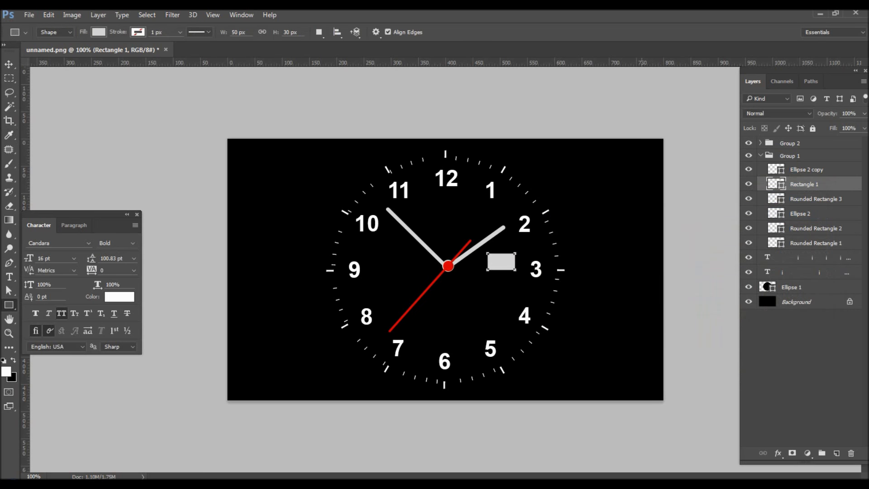
{"action": "key", "text": "v"}
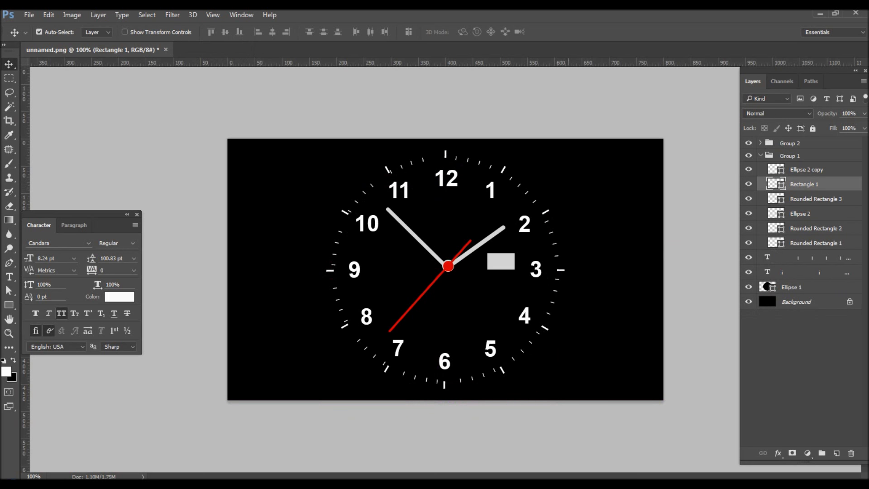
Step: Select the numeral 2 text layer on the clock face
{"action": "left_click", "coordinate": [524, 224]}
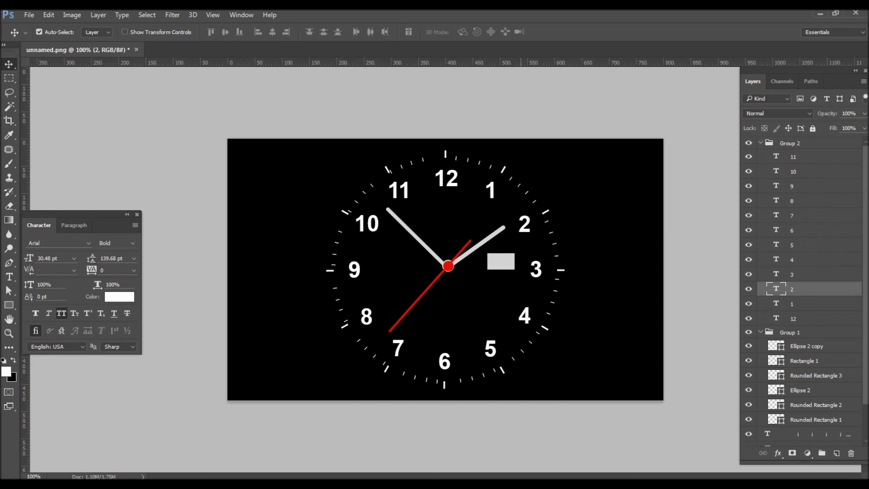
{"action": "key", "text": "t"}
{"action": "left_click", "coordinate": [444, 160]}
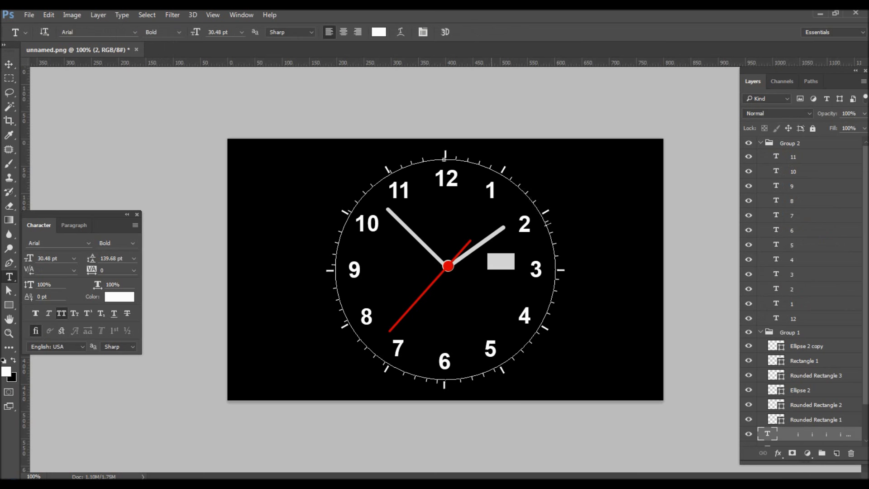
{"action": "key", "text": "ctrl+h"}
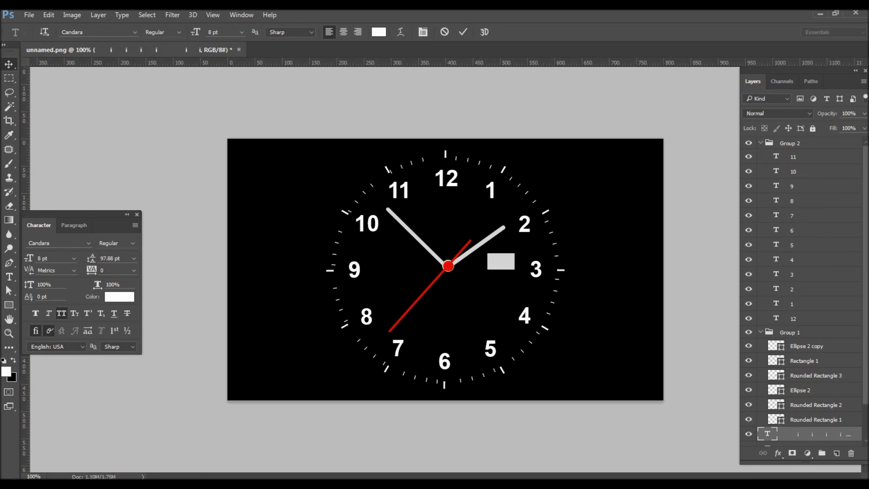
{"action": "key", "text": "Escape"}
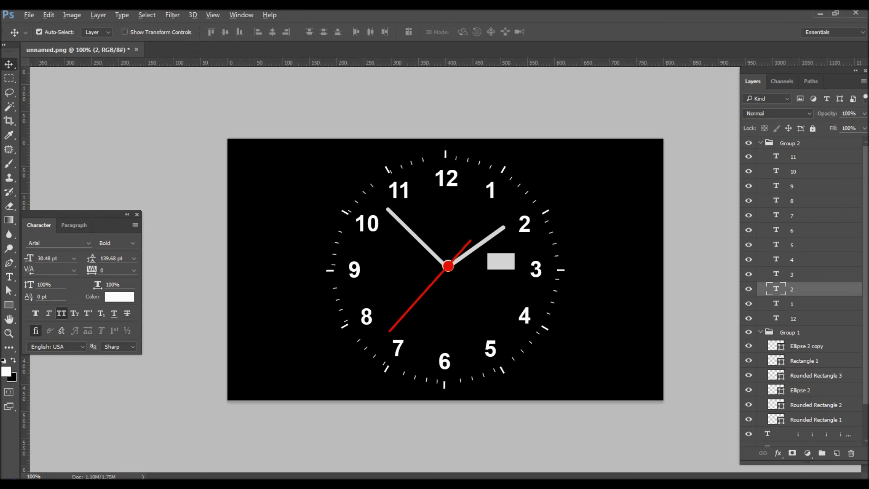
Step: Duplicate the numeral 2 and nudge the copy down below the grey box
{"action": "key", "text": "ctrl+j"}
{"action": "key", "text": "shift+Down"}
{"action": "key", "text": "shift+Down"}
{"action": "key", "text": "shift+Down"}
{"action": "key", "text": "shift+Down"}
{"action": "key", "text": "shift+Down"}
{"action": "key", "text": "shift+Down"}
{"action": "key", "text": "shift+Down"}
{"action": "key", "text": "shift+Down"}
{"action": "key", "text": "shift+Down"}
{"action": "key", "text": "shift+Left"}
{"action": "key", "text": "shift+Left"}
{"action": "key", "text": "shift+Left"}
{"action": "key", "text": "shift+Left"}
{"action": "key", "text": "shift+Left"}
{"action": "key", "text": "shift+Down"}
{"action": "key", "text": "shift+Down"}
{"action": "key", "text": "shift+Down"}
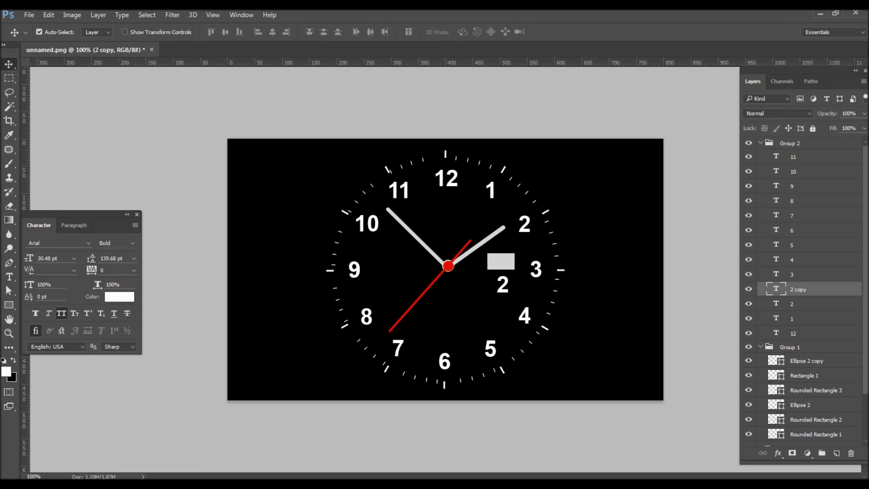
Step: Change the copied text to read 21 in Arial Regular
{"action": "key", "text": "t"}
{"action": "key", "text": "Return"}
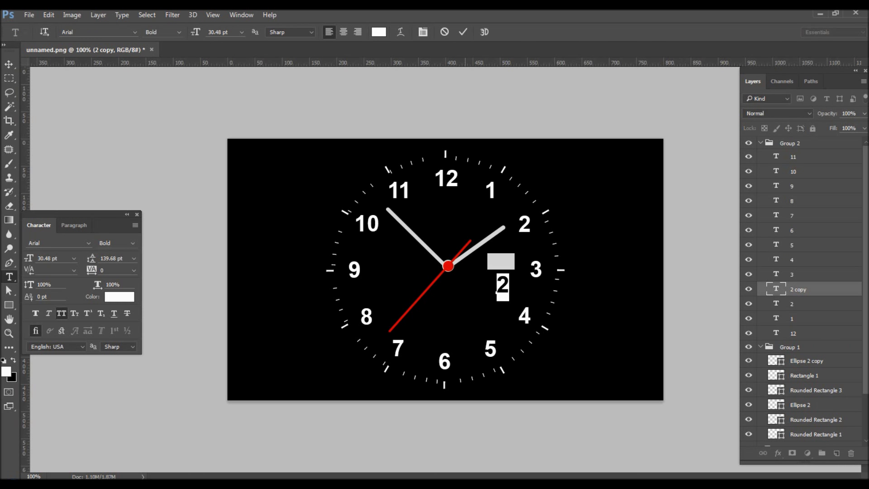
{"action": "left_click", "coordinate": [162, 31]}
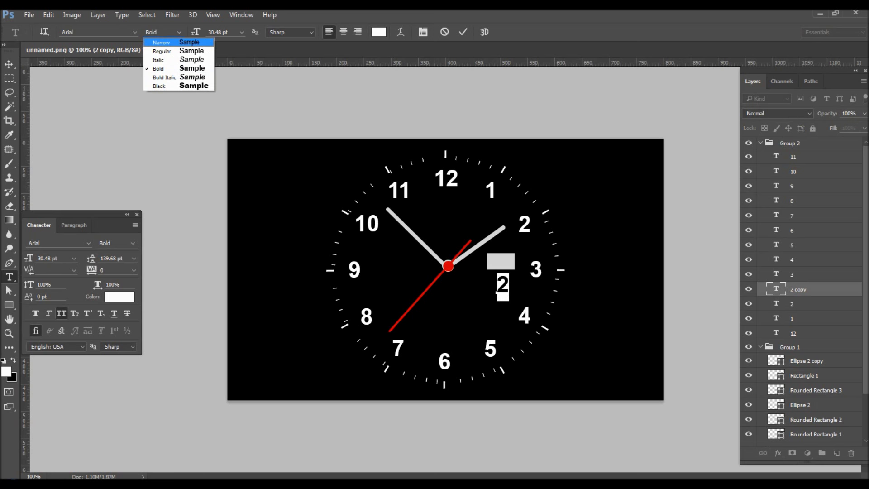
{"action": "left_click", "coordinate": [156, 56]}
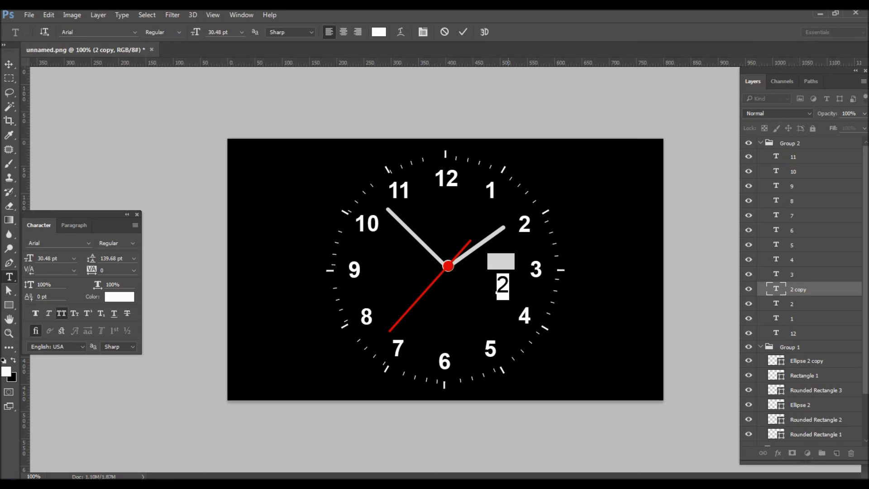
{"action": "type", "text": "21"}
Step: Make the 21 text 22 pt and black (#000000), and commit it
{"action": "key", "text": "ctrl+a"}
{"action": "left_click", "coordinate": [217, 32]}
{"action": "type", "text": "22"}
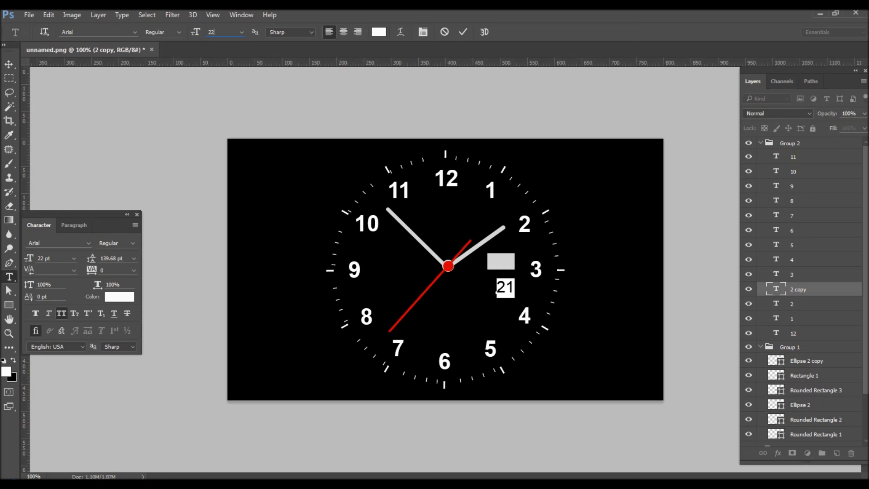
{"action": "left_click", "coordinate": [379, 31]}
{"action": "type", "text": "000000"}
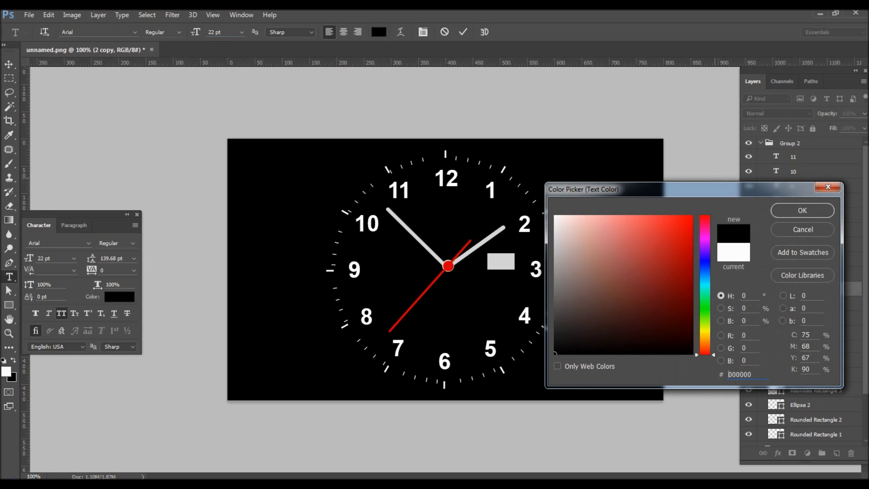
{"action": "left_click", "coordinate": [801, 210]}
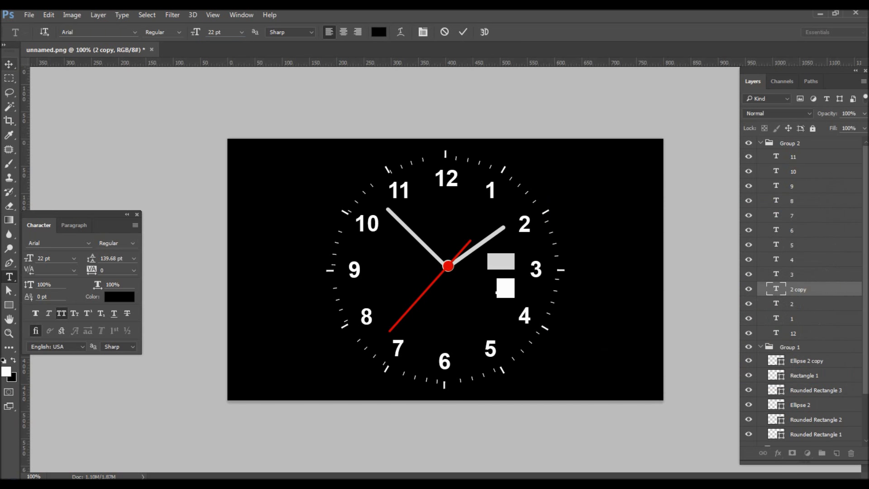
{"action": "left_click", "coordinate": [9, 64]}
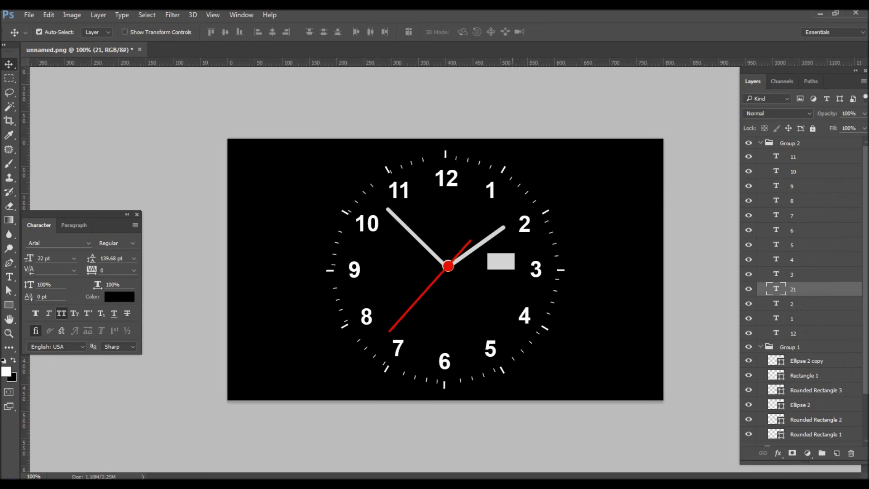
Step: Load Rectangle 1's outline as a selection and align the 21 text to its centre
{"action": "left_click", "coordinate": [804, 375]}
{"action": "key", "text": "ctrl"}
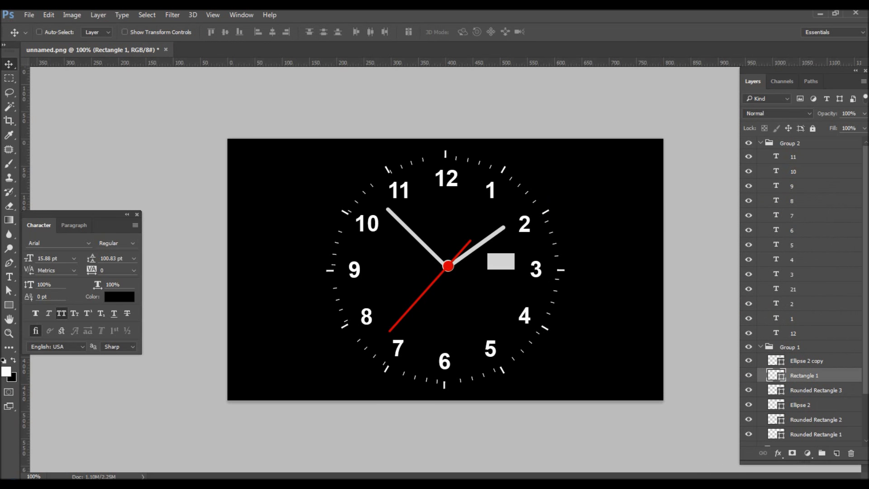
{"action": "left_click", "coordinate": [775, 375], "text": "ctrl"}
{"action": "left_click", "coordinate": [793, 289]}
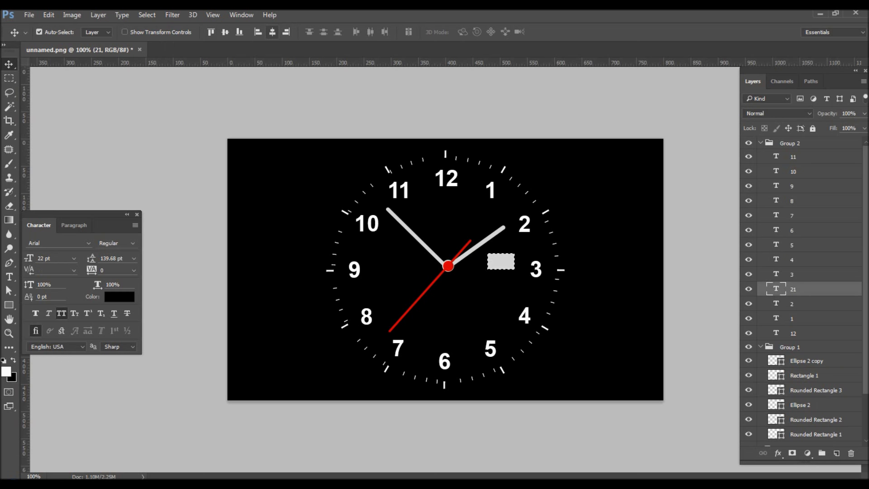
{"action": "left_click", "coordinate": [225, 32]}
{"action": "key", "text": "ctrl+d"}
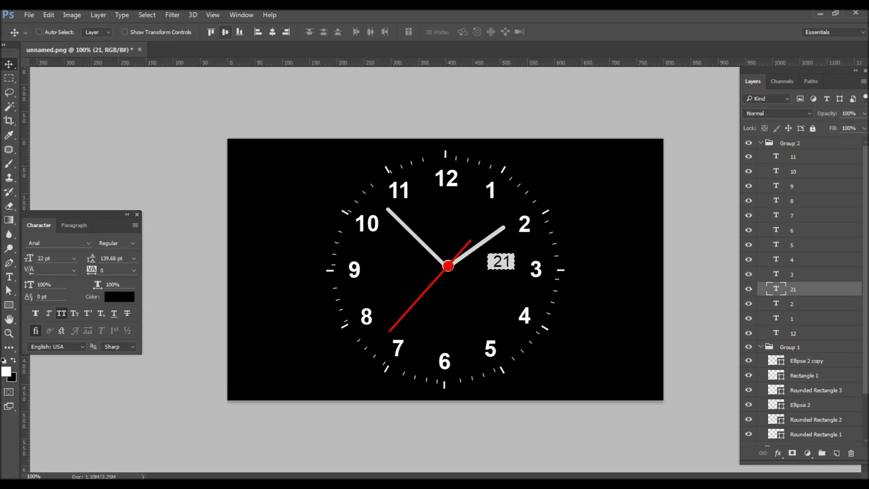
Step: Scale the 21 text to about 76% height and nudge it within the box
{"action": "key", "text": "ctrl"}
{"action": "key", "text": "ctrl+t"}
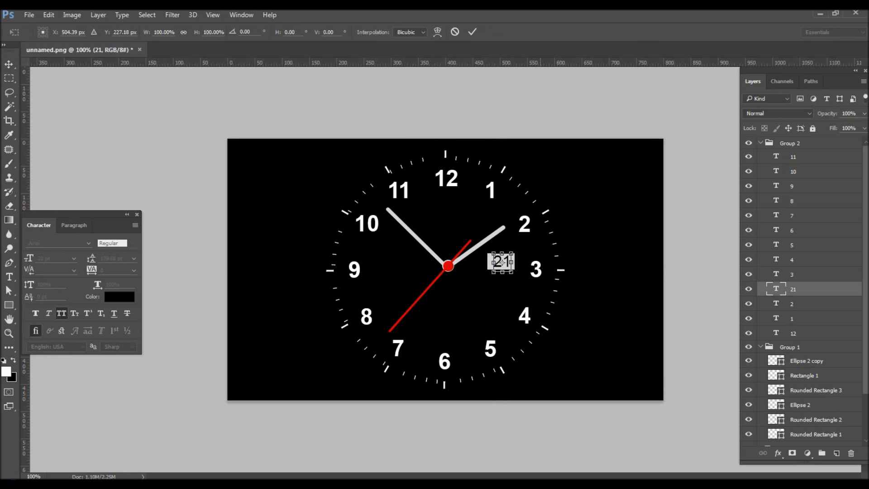
{"action": "left_click_drag", "start_coordinate": [502, 261], "coordinate": [503, 262]}
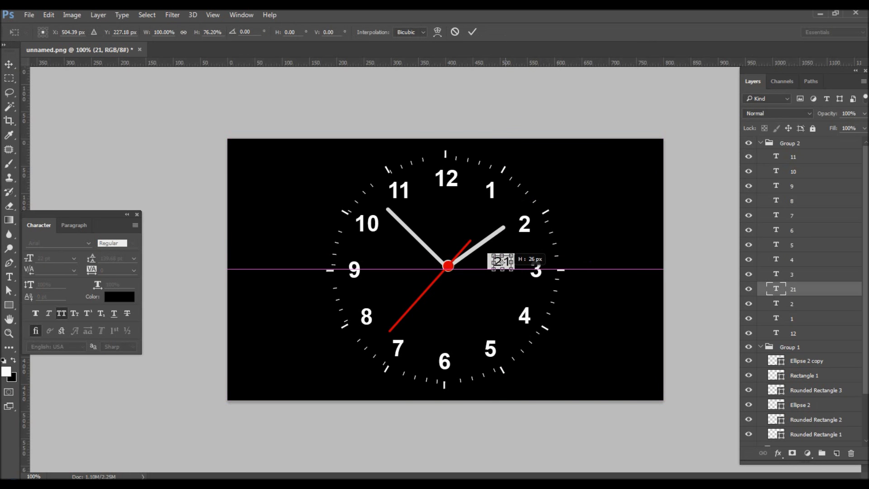
{"action": "key", "text": "Return"}
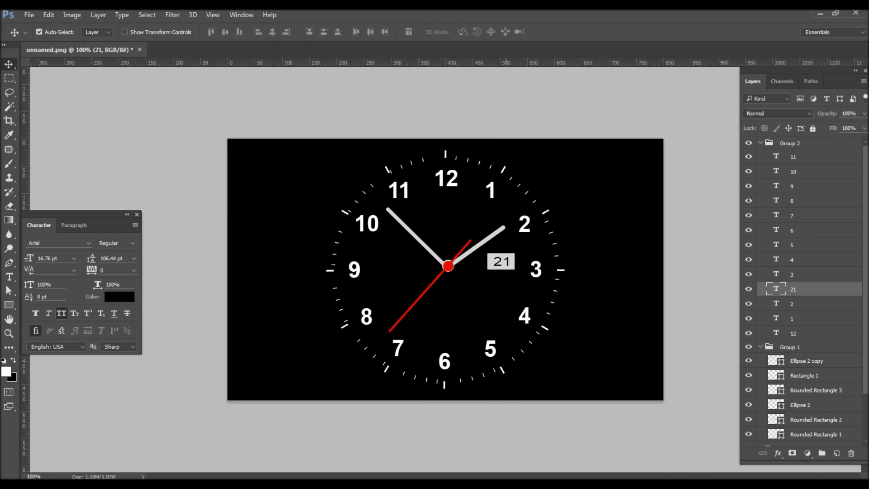
{"action": "key", "text": "Left"}
{"action": "key", "text": "Left"}
{"action": "key", "text": "Left"}
{"action": "key", "text": "Left"}
{"action": "key", "text": "Left"}
{"action": "key", "text": "Left"}
{"action": "key", "text": "shift+Right"}
Step: Move the grey box's left anchor points to narrow it to 43 px wide
{"action": "left_click", "coordinate": [497, 261]}
{"action": "key", "text": "a"}
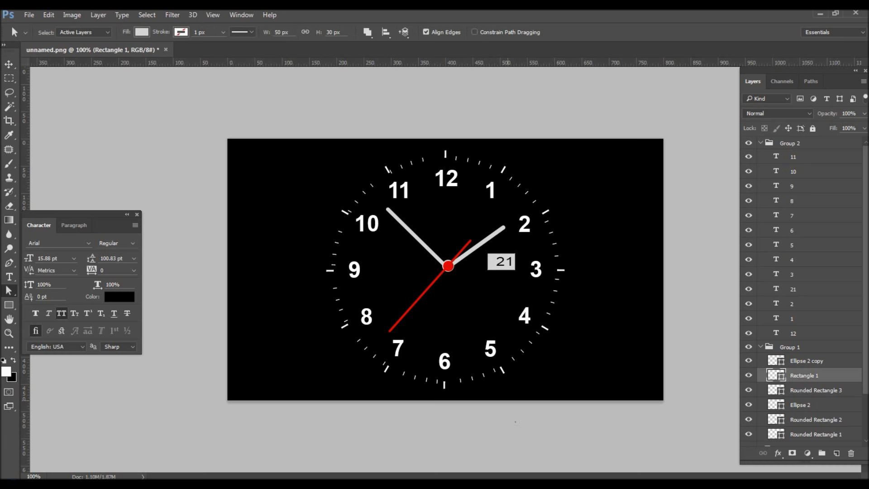
{"action": "left_click_drag", "start_coordinate": [515, 422], "coordinate": [427, 195]}
{"action": "left_click_drag", "start_coordinate": [482, 404], "coordinate": [498, 217]}
{"action": "key", "text": "shift+Right"}
{"action": "key", "text": "Left"}
{"action": "key", "text": "Left"}
{"action": "key", "text": "Left"}
Step: Re-centre the 21 on the narrowed box, then reselect the date box layer
{"action": "key", "text": "v"}
{"action": "left_click", "coordinate": [502, 262]}
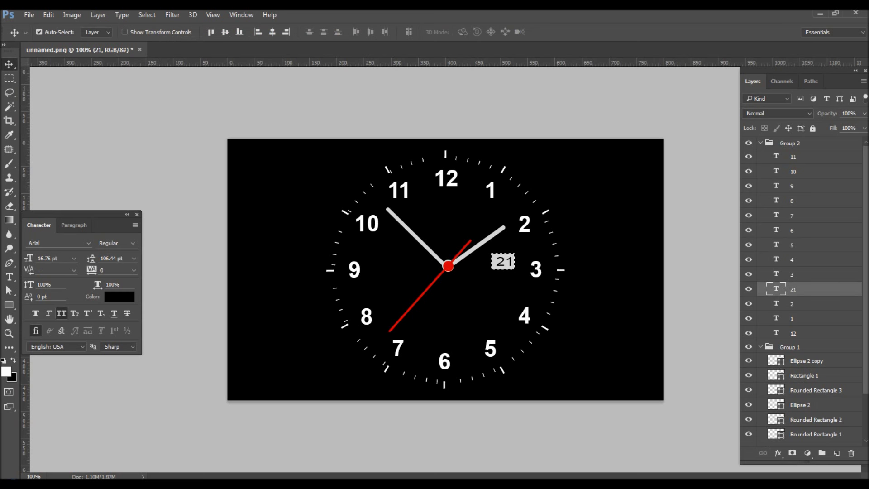
{"action": "left_click", "coordinate": [225, 32]}
{"action": "key", "text": "ctrl+d"}
{"action": "key", "text": "ctrl"}
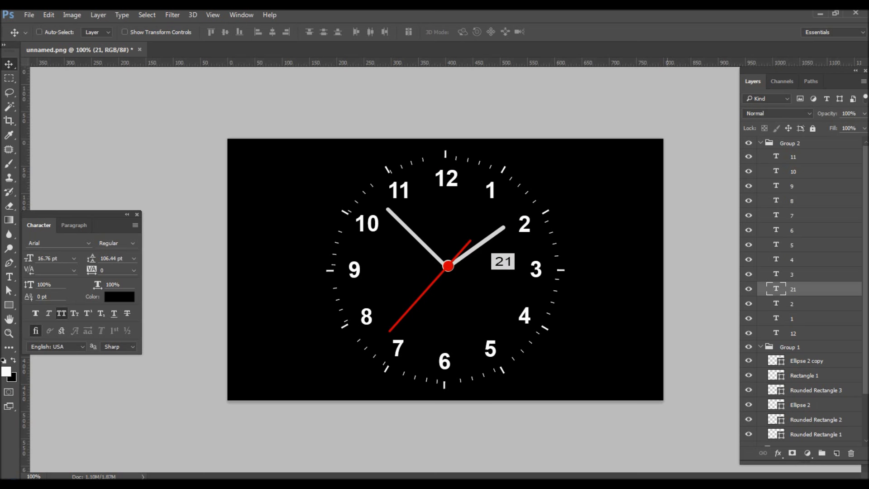
{"action": "key", "text": "ctrl"}
{"action": "left_click", "coordinate": [748, 360]}
{"action": "left_click", "coordinate": [496, 267]}
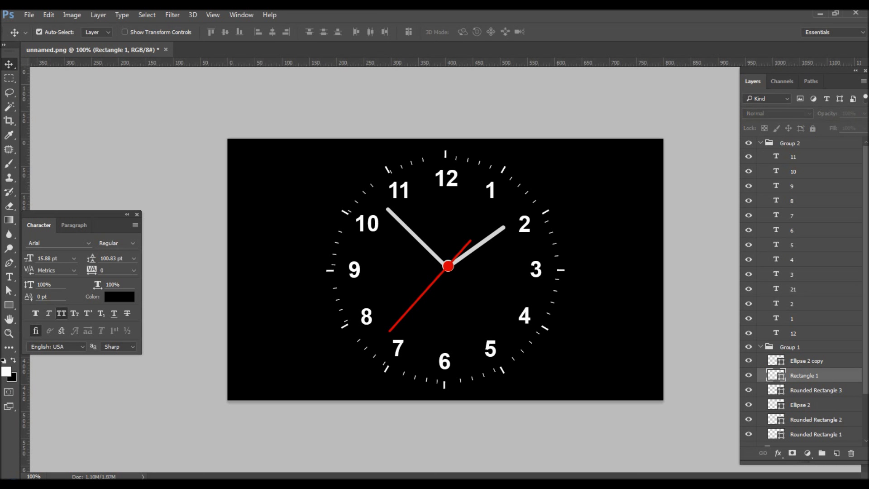
Step: Group the date box with the 21 text and move the group to the top
{"action": "key", "text": "ctrl"}
{"action": "left_click", "coordinate": [796, 289], "text": "ctrl"}
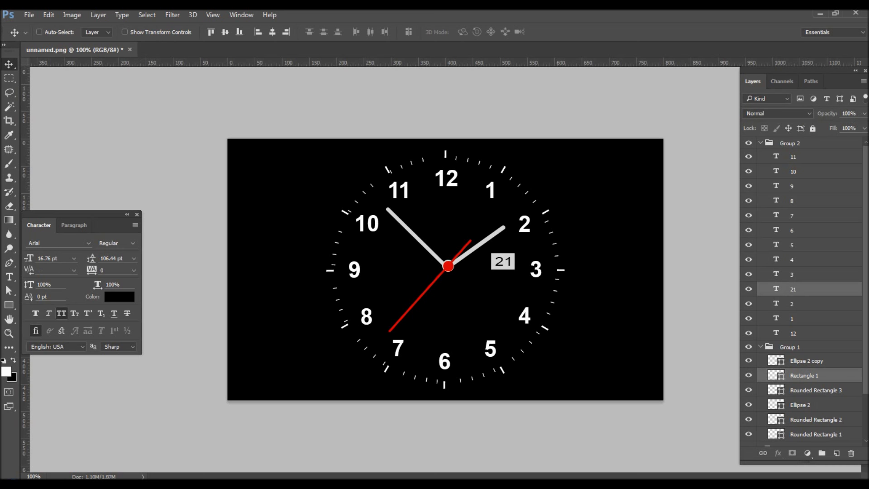
{"action": "key", "text": "ctrl+g"}
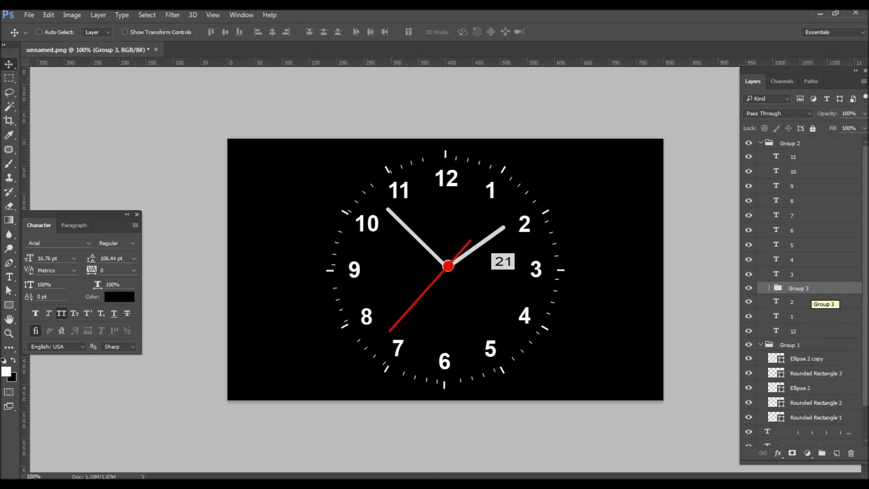
{"action": "key", "text": "ctrl+bracketright"}
{"action": "key", "text": "ctrl+bracketright"}
{"action": "key", "text": "ctrl+bracketright"}
{"action": "key", "text": "ctrl+bracketright"}
{"action": "key", "text": "ctrl+bracketright"}
{"action": "key", "text": "ctrl+bracketright"}
{"action": "key", "text": "ctrl+bracketright"}
{"action": "key", "text": "ctrl+bracketright"}
{"action": "key", "text": "ctrl+bracketright"}
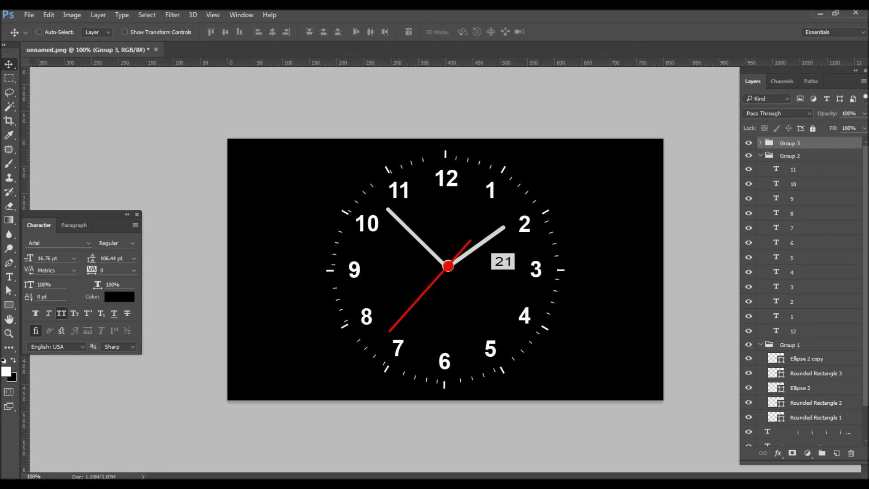
Step: Collapse Group 2 and group the five clock-hand layers inside Group 1
{"action": "left_click", "coordinate": [760, 155]}
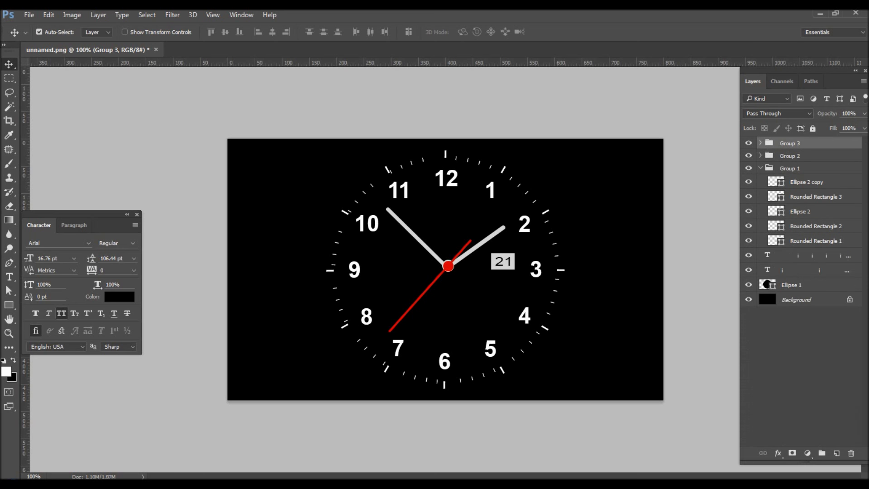
{"action": "key", "text": "alt+bracketleft"}
{"action": "key", "text": "alt+bracketleft"}
{"action": "key", "text": "alt+bracketleft"}
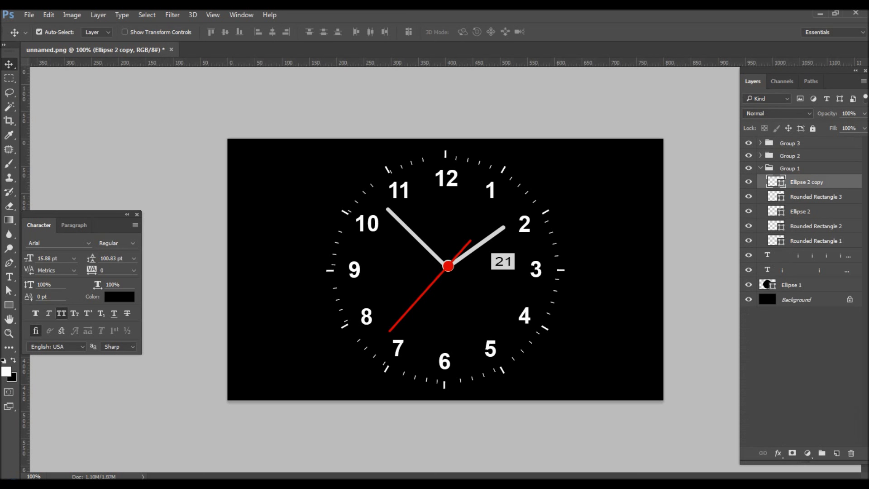
{"action": "key", "text": "alt+shift+bracketleft"}
{"action": "key", "text": "alt+shift+bracketleft"}
{"action": "key", "text": "alt+shift+bracketleft"}
{"action": "key", "text": "ctrl+g"}
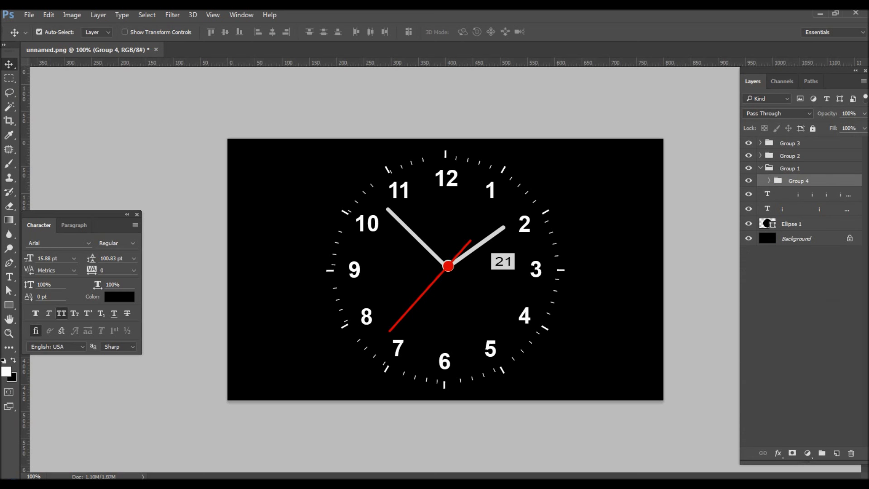
Step: Group the two tick-mark text layers together and hide the black Background
{"action": "key", "text": "alt+bracketleft"}
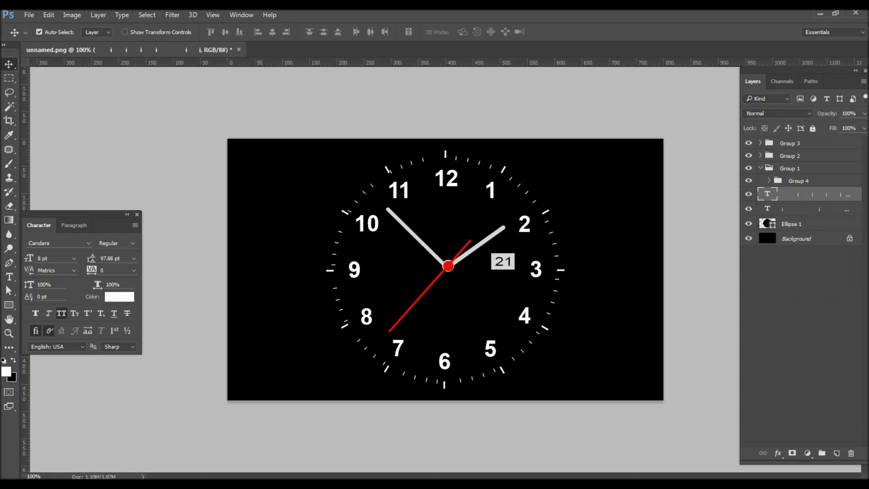
{"action": "key", "text": "alt+shift+bracketleft"}
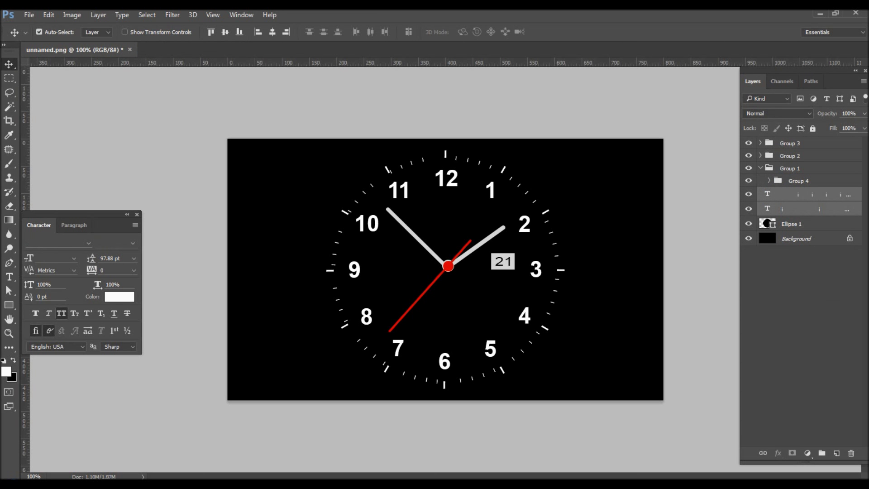
{"action": "key", "text": "ctrl+g"}
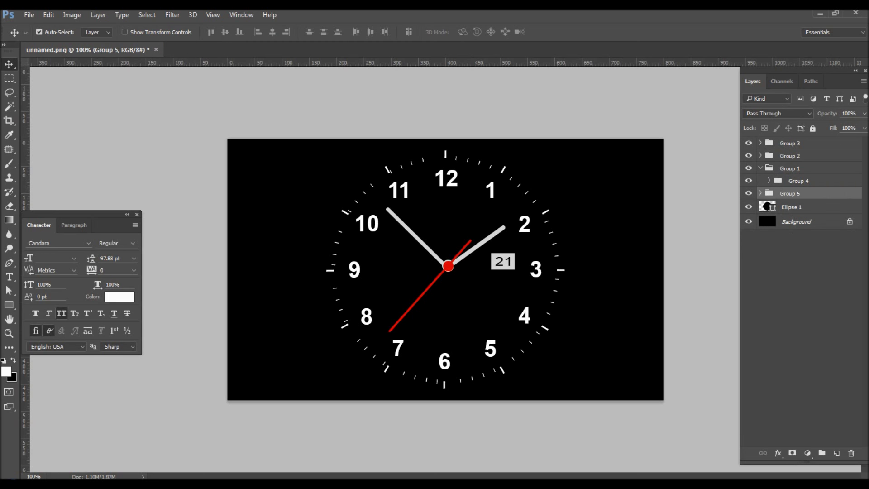
{"action": "left_click", "coordinate": [748, 221]}
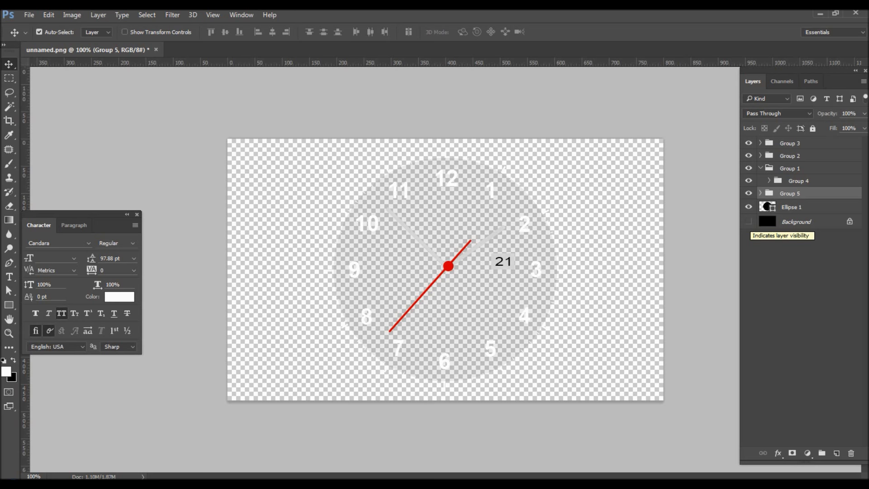
{"action": "left_click", "coordinate": [748, 221]}
{"action": "double_click", "coordinate": [767, 207]}
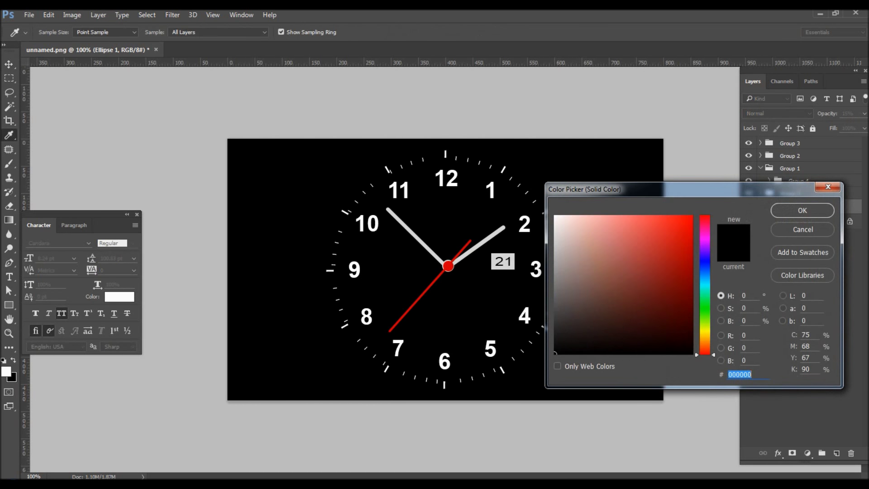
{"action": "left_click", "coordinate": [704, 331]}
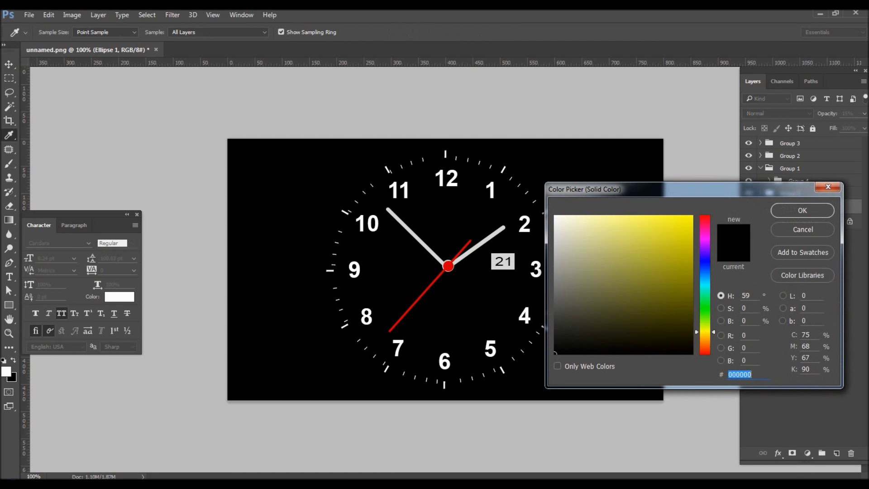
{"action": "left_click", "coordinate": [642, 216]}
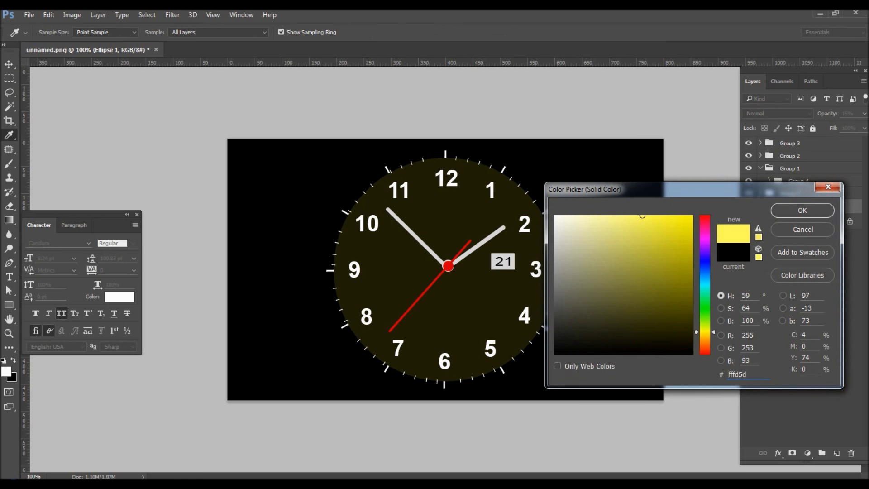
{"action": "left_click", "coordinate": [566, 215]}
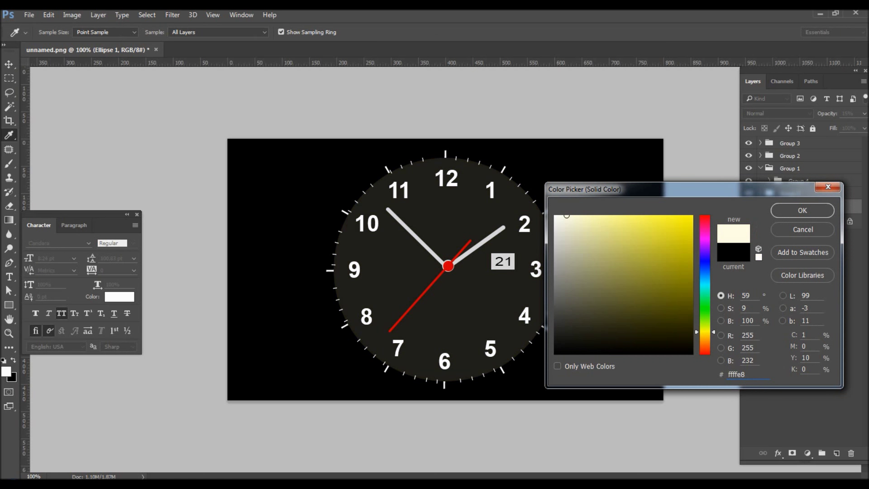
{"action": "left_click", "coordinate": [561, 218]}
{"action": "left_click", "coordinate": [560, 217]}
{"action": "key", "text": "Escape"}
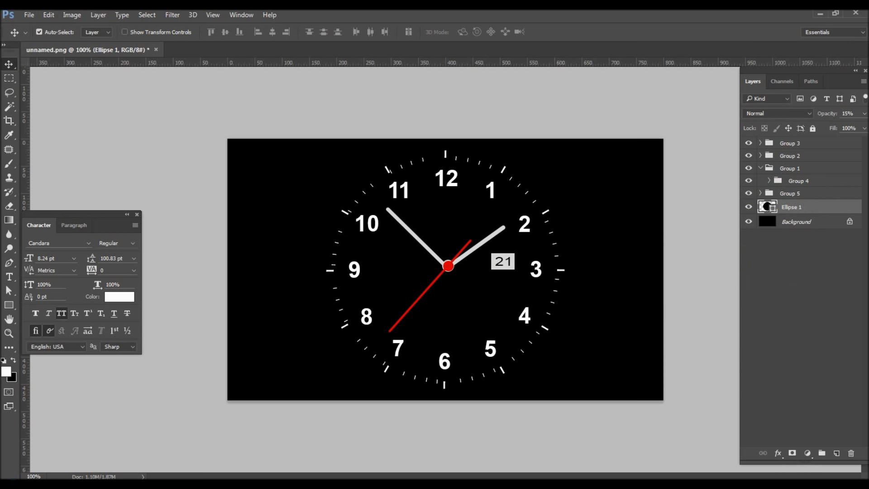
{"action": "left_click", "coordinate": [748, 221]}
Step: Show the Background, invert it to white and undo, then hide it to compare
{"action": "left_click", "coordinate": [748, 221]}
{"action": "left_click", "coordinate": [796, 221]}
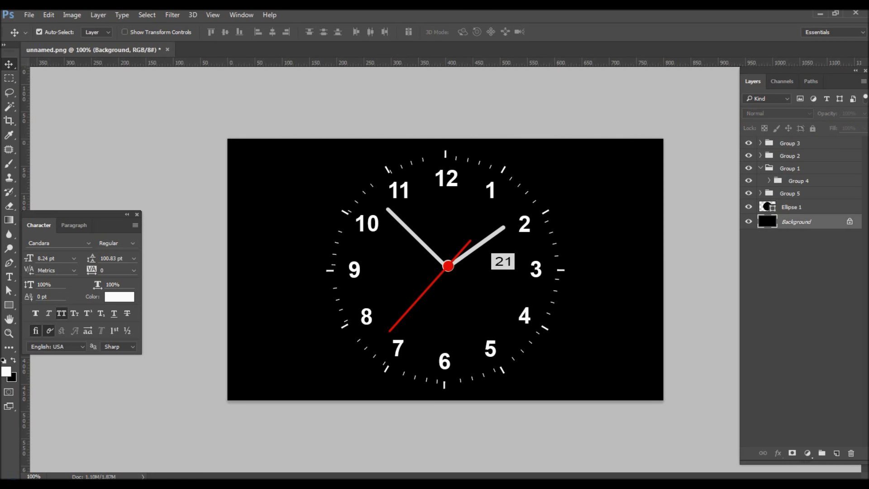
{"action": "key", "text": "ctrl+i"}
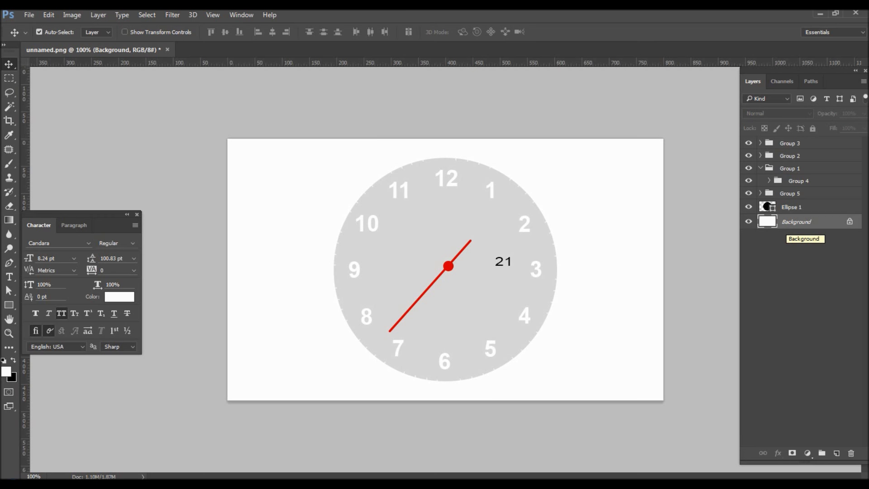
{"action": "key", "text": "ctrl+z"}
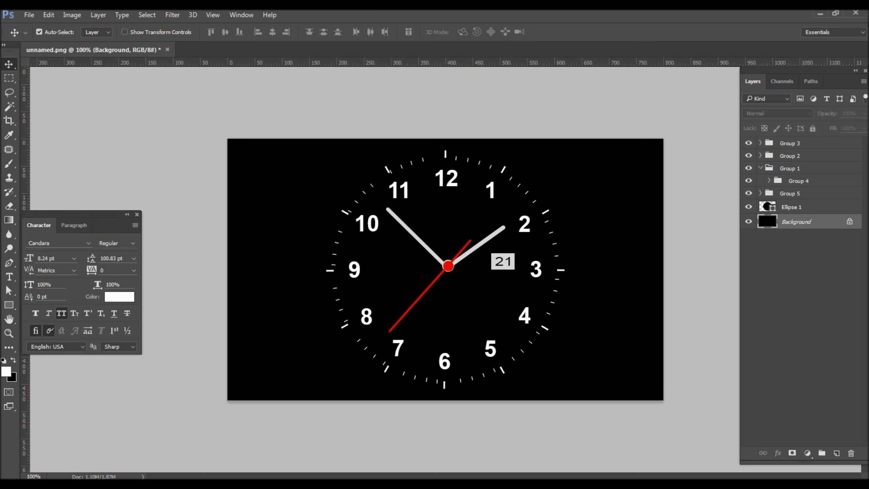
{"action": "left_click", "coordinate": [748, 222]}
Step: Toggle Group 5 and its two tick-mark layers to inspect them, then collapse it
{"action": "left_click", "coordinate": [748, 193]}
{"action": "left_click", "coordinate": [748, 193]}
{"action": "left_click", "coordinate": [747, 193]}
{"action": "left_click", "coordinate": [760, 193]}
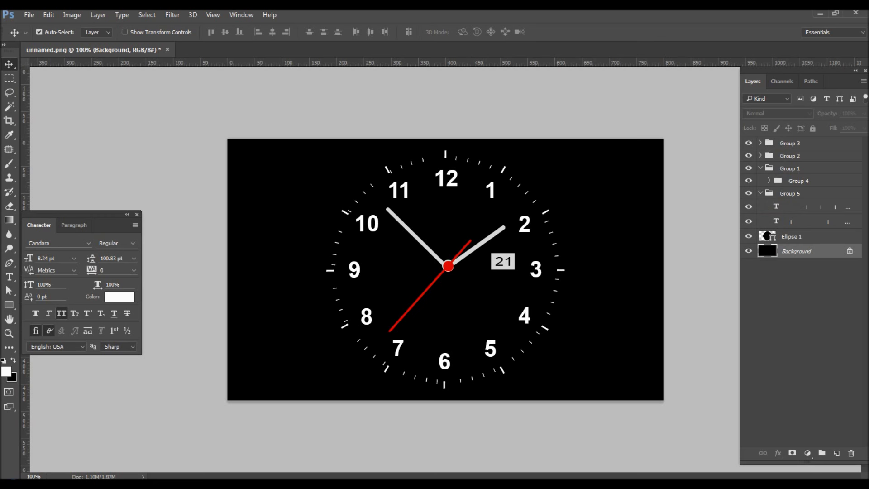
{"action": "left_click", "coordinate": [748, 206]}
{"action": "left_click", "coordinate": [748, 222]}
{"action": "left_click", "coordinate": [748, 221]}
{"action": "left_click", "coordinate": [760, 193]}
Step: Expand Group 4 and toggle each hand and centre-cap layer to identify it
{"action": "left_click", "coordinate": [748, 181]}
{"action": "left_click", "coordinate": [748, 180]}
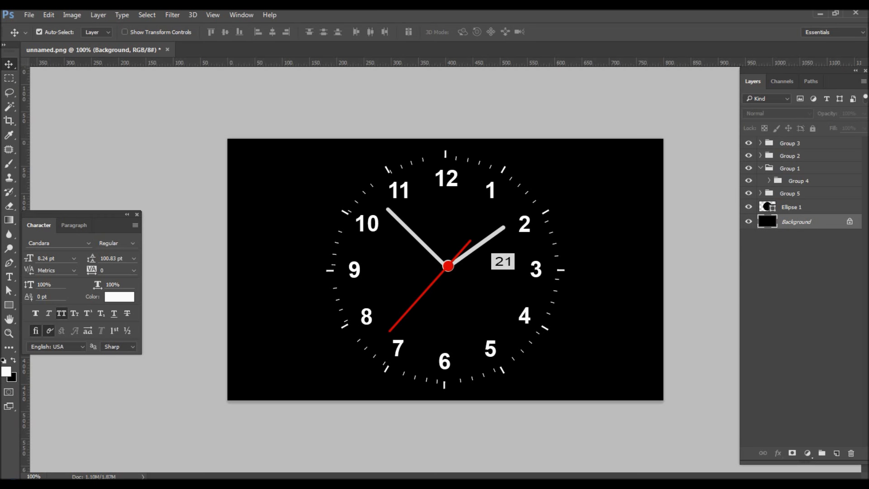
{"action": "left_click", "coordinate": [769, 181]}
{"action": "left_click", "coordinate": [748, 194]}
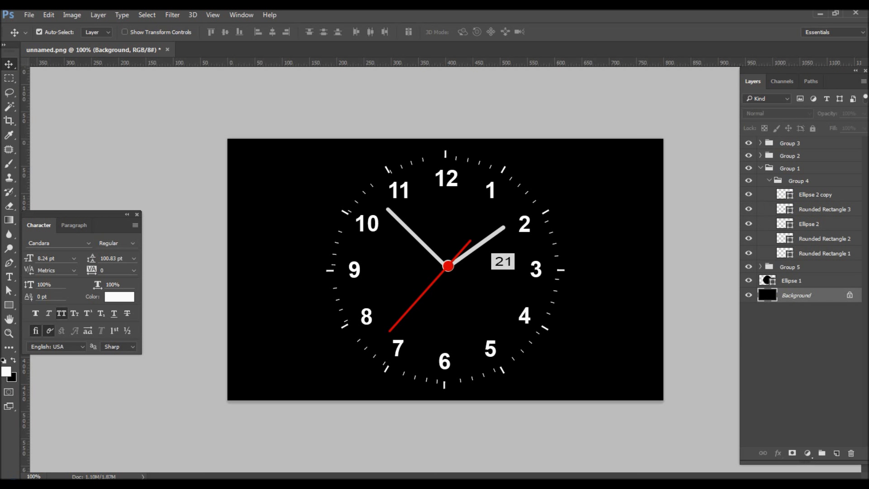
{"action": "left_click", "coordinate": [749, 209]}
{"action": "left_click", "coordinate": [749, 223]}
{"action": "left_click", "coordinate": [748, 238]}
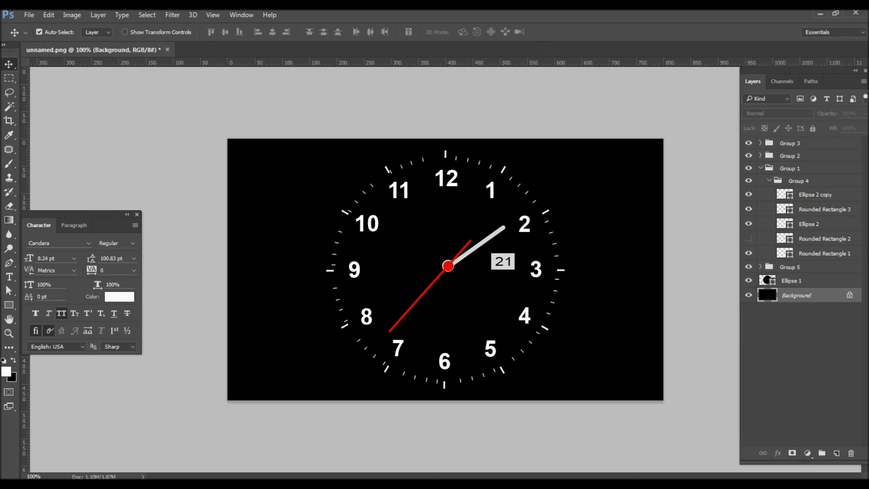
{"action": "left_click", "coordinate": [748, 253]}
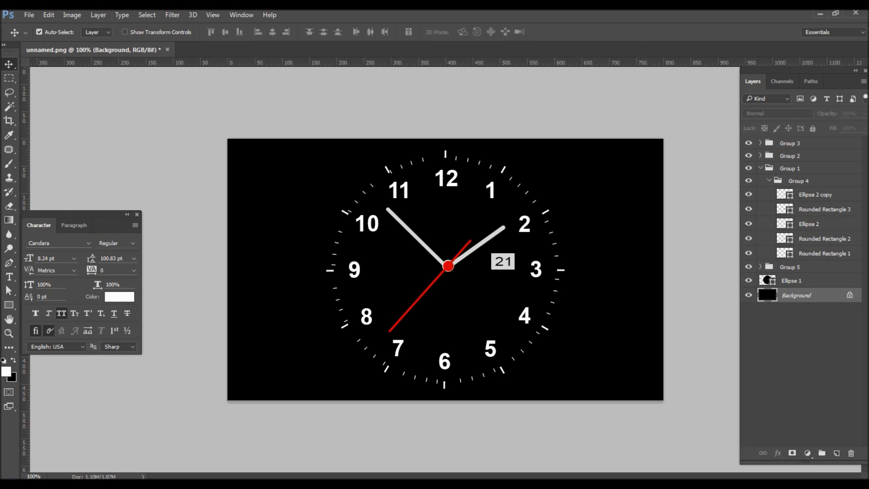
Step: Collapse Group 1, toggle Group 2's visibility, and expand Group 2 to list numerals
{"action": "left_click", "coordinate": [761, 168]}
{"action": "left_click", "coordinate": [748, 168]}
{"action": "left_click", "coordinate": [748, 155]}
{"action": "left_click", "coordinate": [748, 155]}
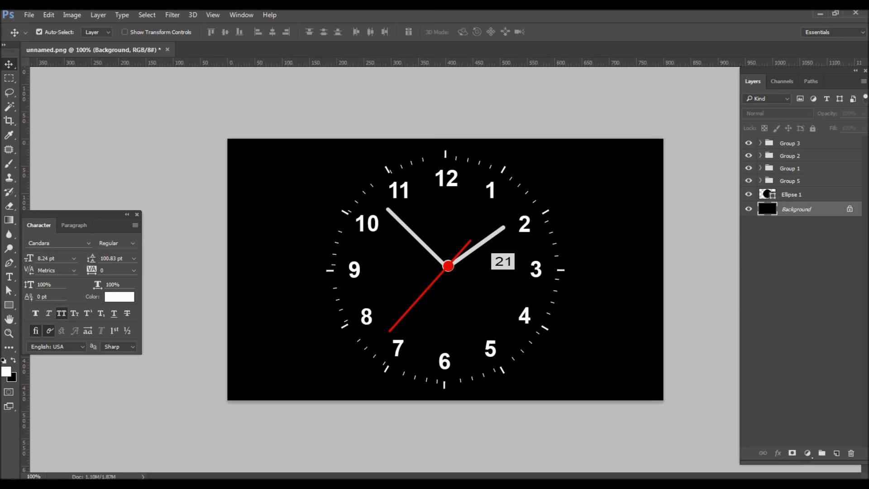
{"action": "left_click", "coordinate": [760, 155]}
{"action": "left_click", "coordinate": [749, 169]}
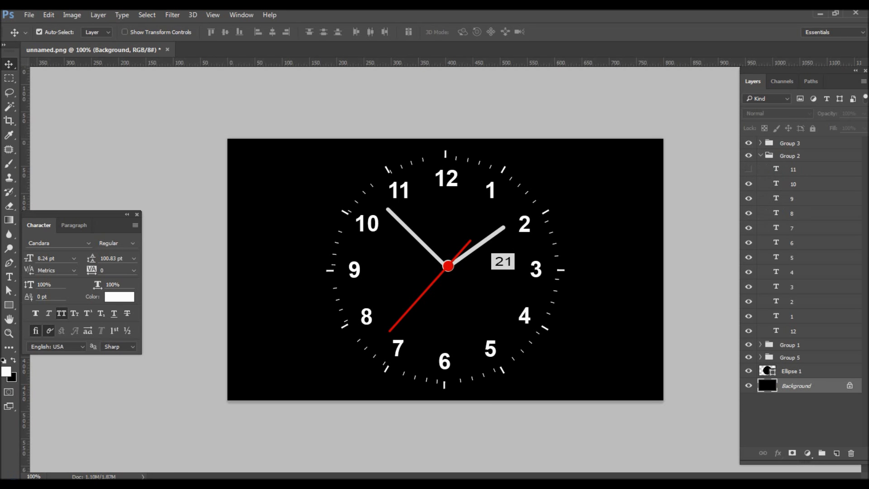
{"action": "left_click", "coordinate": [748, 184]}
{"action": "mouse_move", "coordinate": [748, 198]}
{"action": "left_mouse_down"}
{"action": "mouse_move", "coordinate": [748, 344]}
{"action": "mouse_move", "coordinate": [748, 168]}
{"action": "left_mouse_up"}
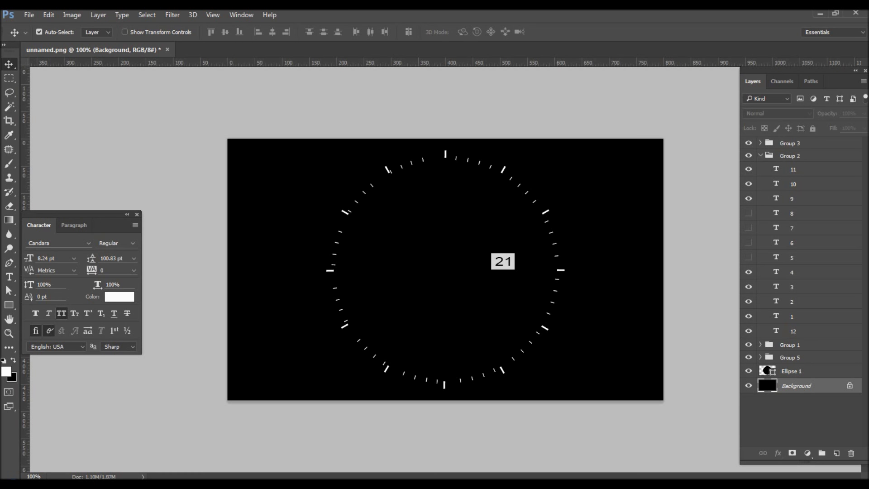
{"action": "left_click_drag", "start_coordinate": [749, 213], "coordinate": [748, 227]}
{"action": "left_click", "coordinate": [749, 257]}
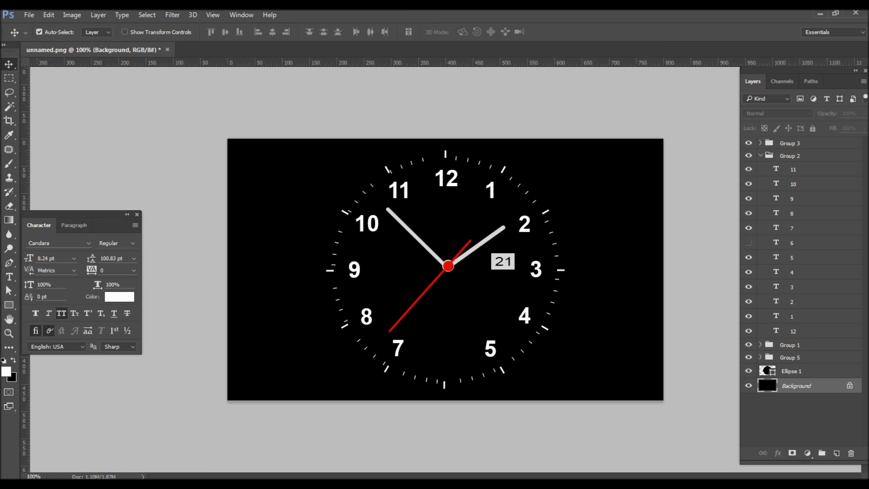
{"action": "double_click", "coordinate": [748, 345]}
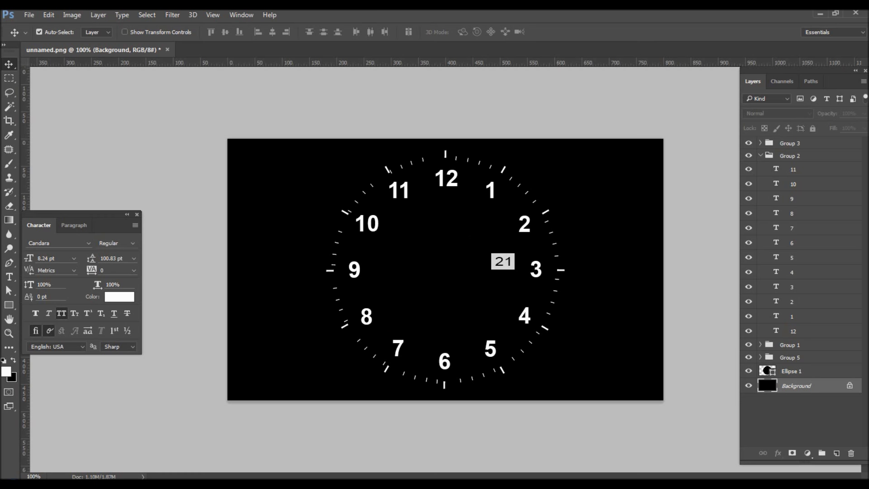
{"action": "left_click", "coordinate": [749, 142]}
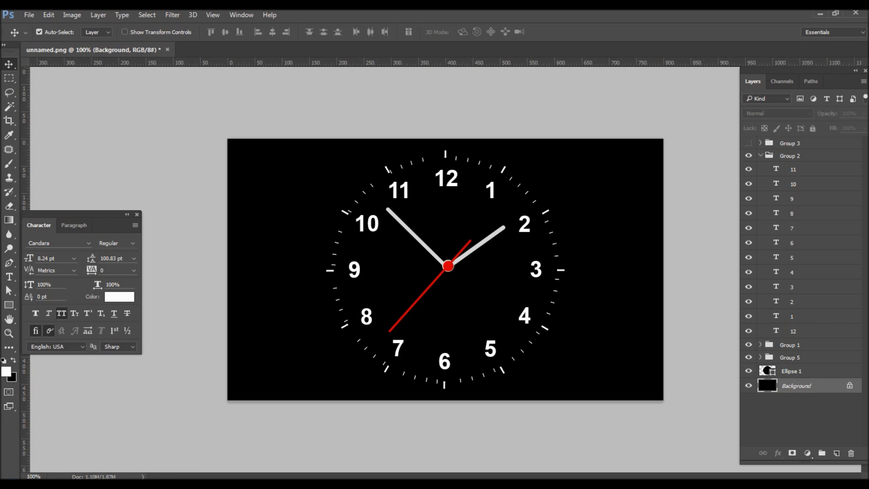
{"action": "double_click", "coordinate": [749, 143]}
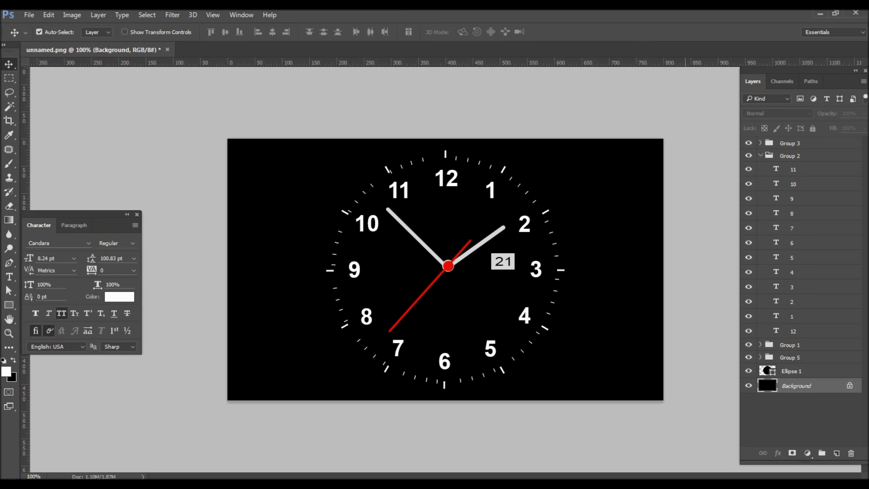